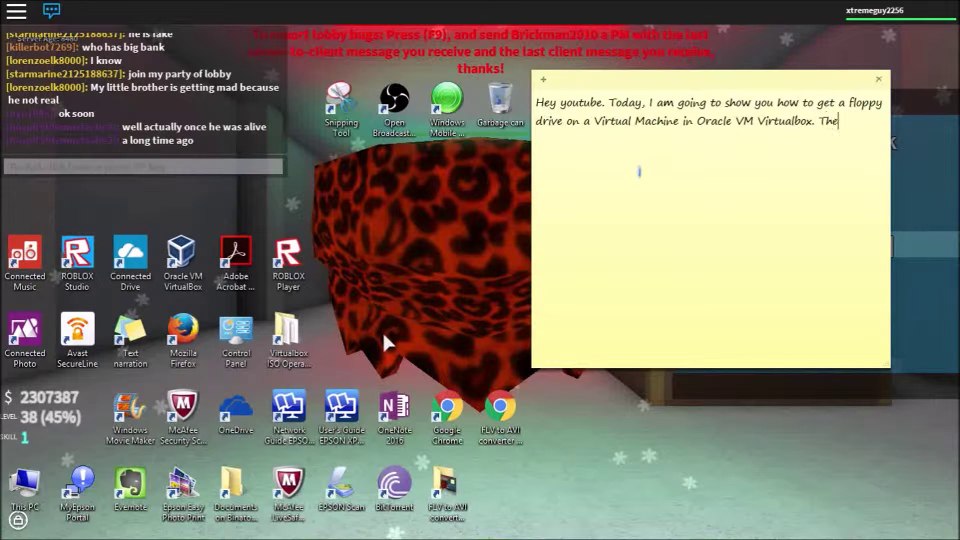
{"action": "type", "text": "link to download it i"}
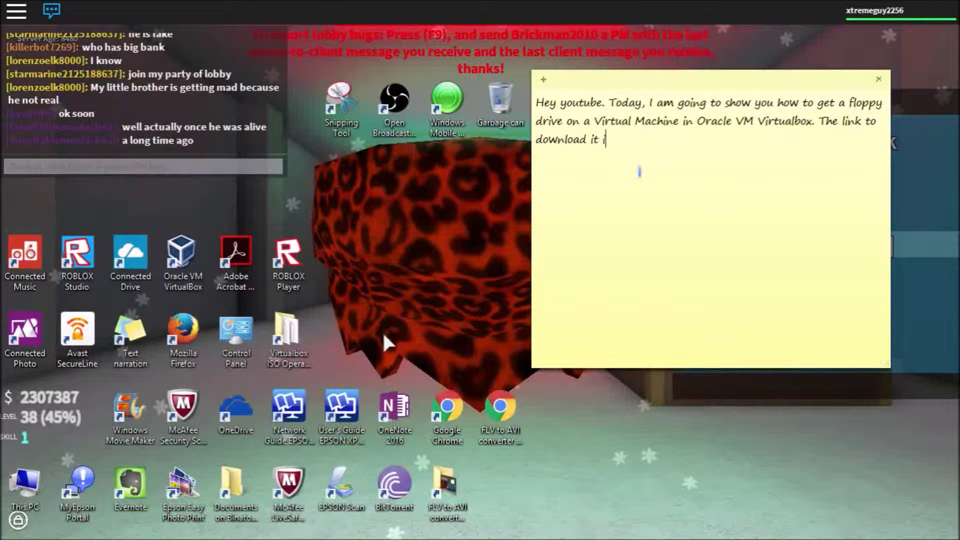
{"action": "type", "text": "s www.or"}
{"action": "type", "text": "ra"}
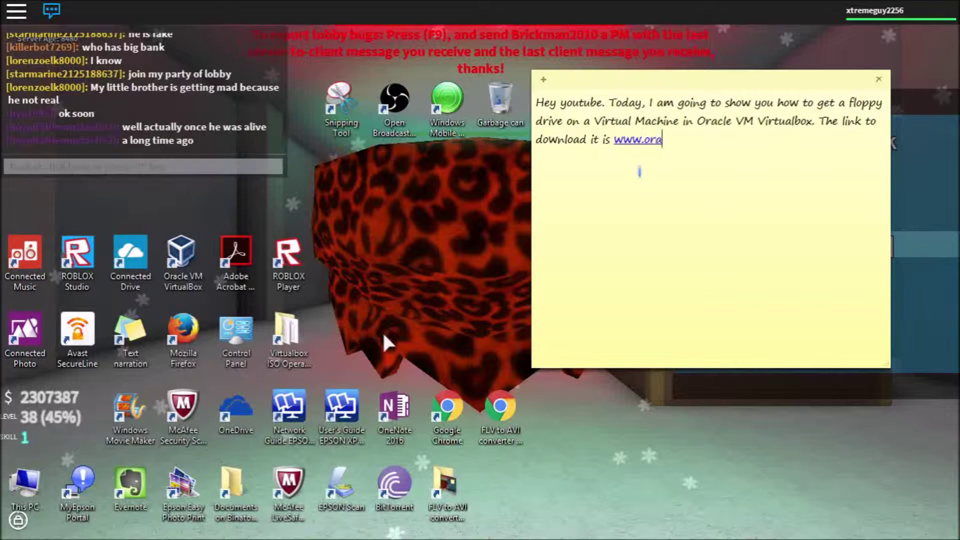
{"action": "type", "text": "cle.orf"}
{"action": "key", "text": "BackSpace"}
{"action": "key", "text": "BackSpace"}
{"action": "key", "text": "BackSpace"}
{"action": "key", "text": "BackSpace"}
{"action": "key", "text": "BackSpace"}
{"action": "key", "text": "BackSpace"}
{"action": "key", "text": "BackSpace"}
{"action": "key", "text": "BackSpace"}
{"action": "key", "text": "BackSpace"}
{"action": "key", "text": "BackSpace"}
{"action": "key", "text": "BackSpace"}
{"action": "key", "text": "BackSpace"}
{"action": "key", "text": "BackSpace"}
{"action": "key", "text": "BackSpace"}
{"action": "type", "text": "www.virtualbox.org"}
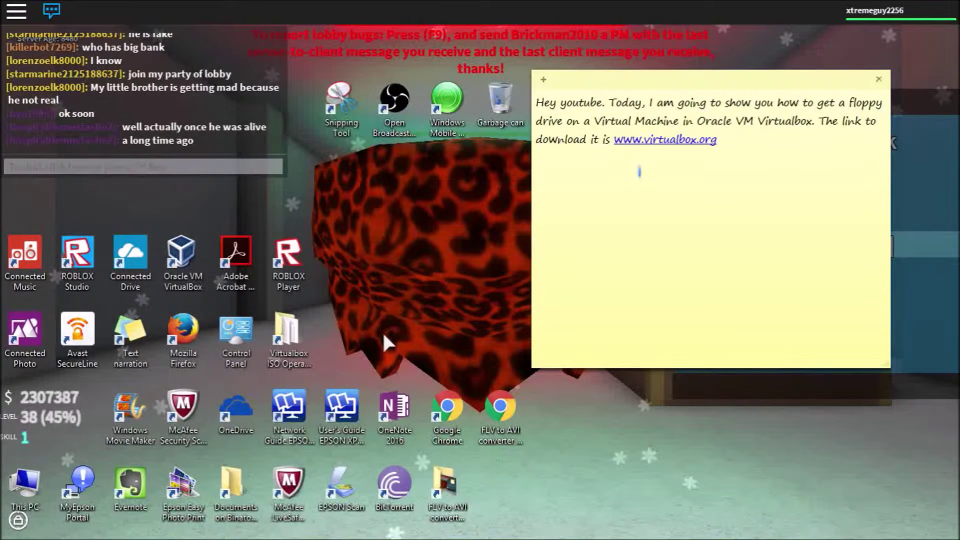
Step: Add ". So then, follow what I do." to the end of the note's introduction
{"action": "type", "text": ". So then, follow wha"}
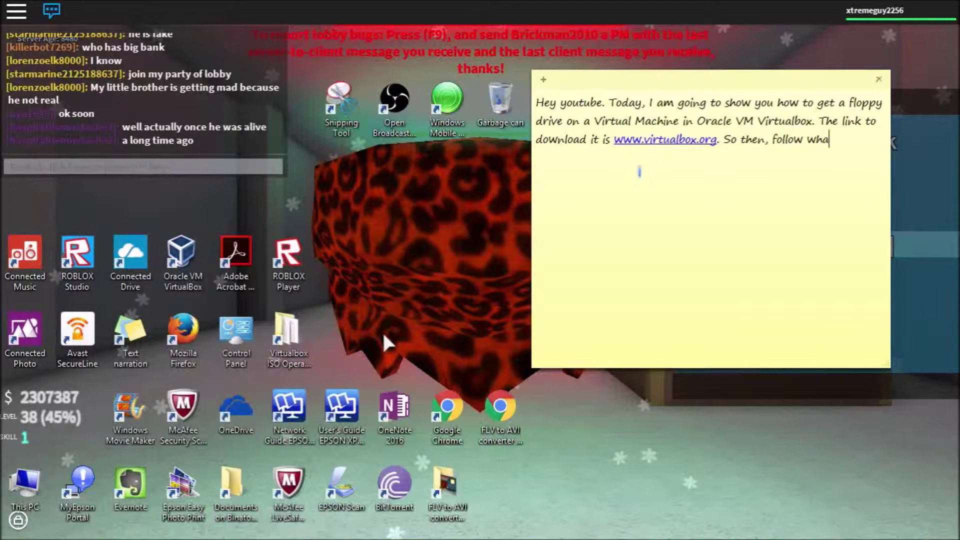
{"action": "type", "text": "t I d"}
{"action": "key", "text": "BackSpace"}
{"action": "key", "text": "BackSpace"}
{"action": "key", "text": "BackSpace"}
{"action": "key", "text": "BackSpace"}
Step: Replace all of the note's text with the instruction "1. Open up Virtualbox"
{"action": "key", "text": "ctrl+a"}
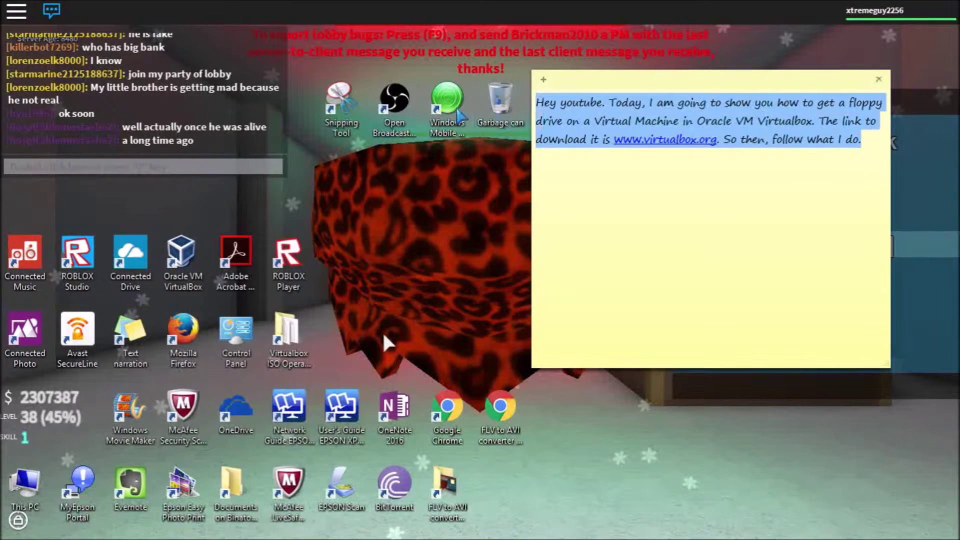
{"action": "type", "text": "1. Open up Virtualbox"}
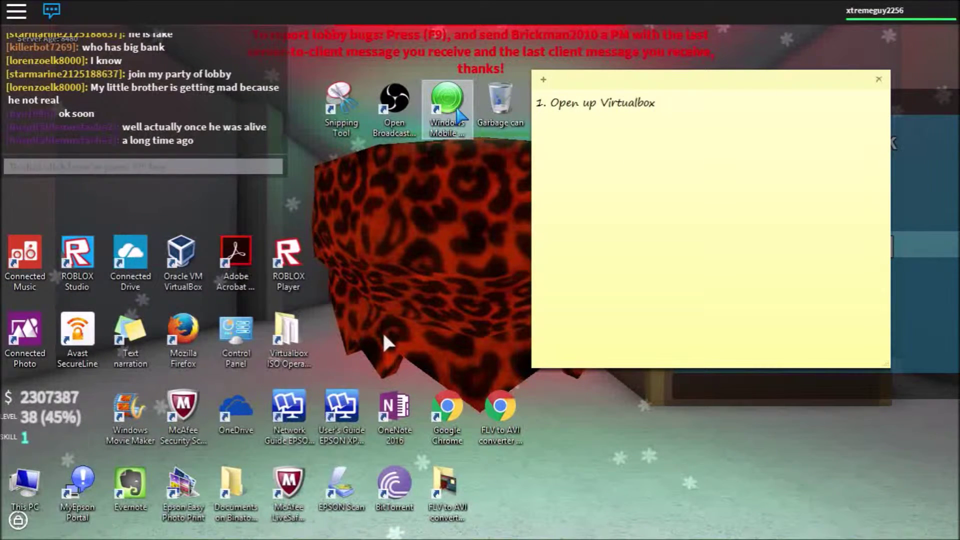
Step: Switch to Oracle VM VirtualBox Manager, restore it from full screen and stretch its window to the full screen height
{"action": "mouse_move", "coordinate": [260, 529]}
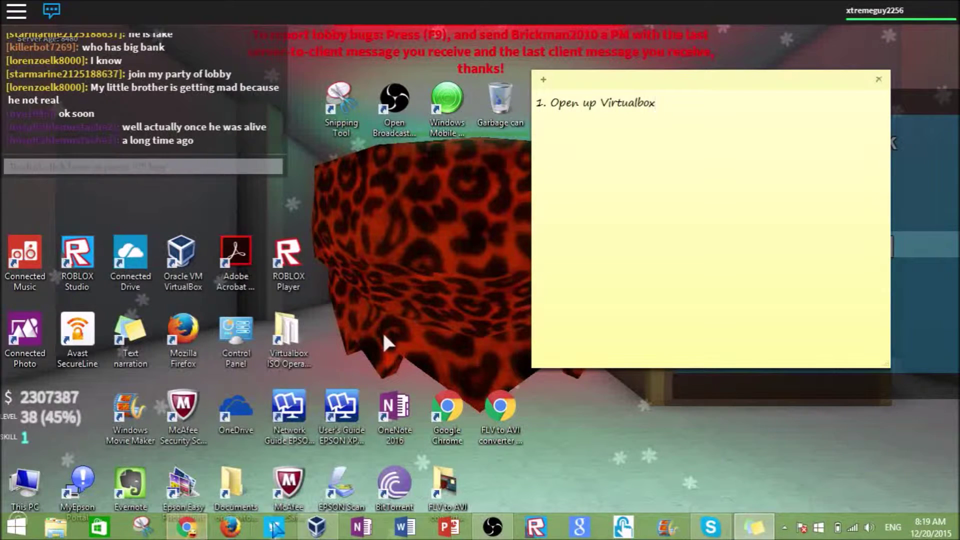
{"action": "left_click", "coordinate": [316, 526]}
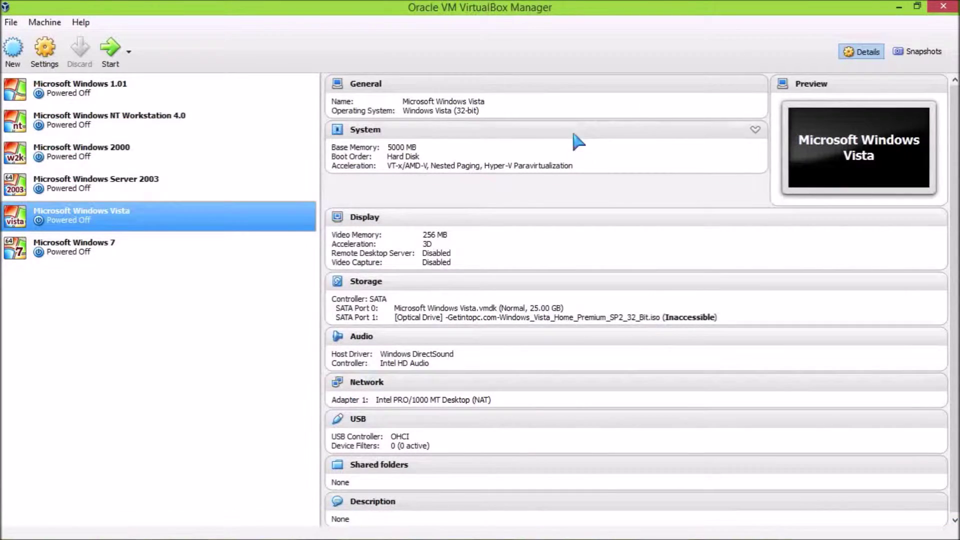
{"action": "left_click", "coordinate": [917, 6]}
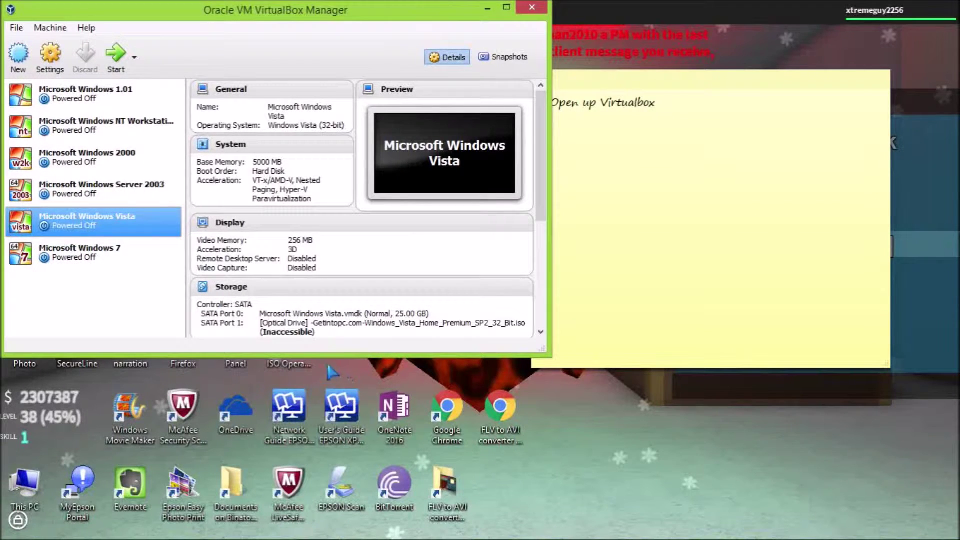
{"action": "left_click_drag", "start_coordinate": [326, 354], "coordinate": [348, 536]}
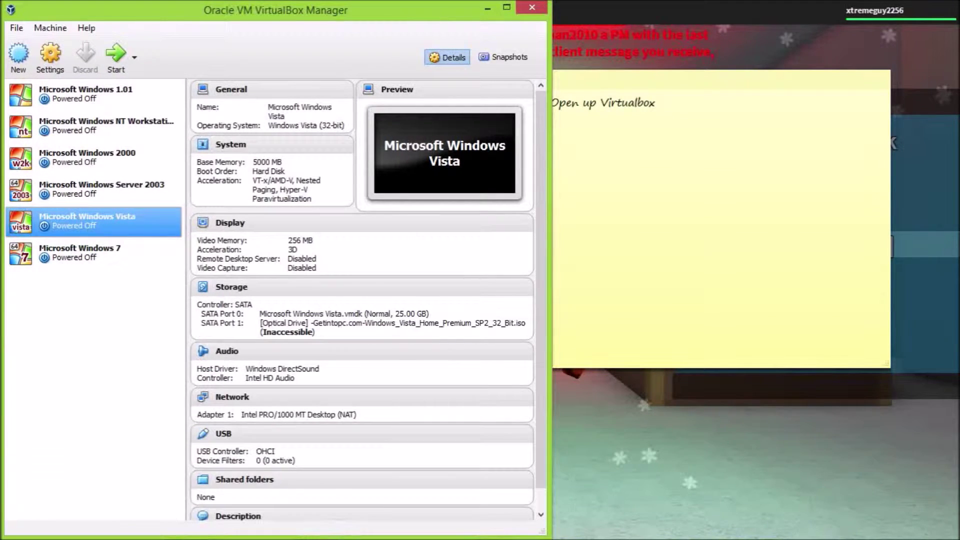
Step: Place the sticky note beside the VirtualBox window and enlarge it to fill the rest of the screen
{"action": "left_click_drag", "start_coordinate": [668, 96], "coordinate": [743, 7]}
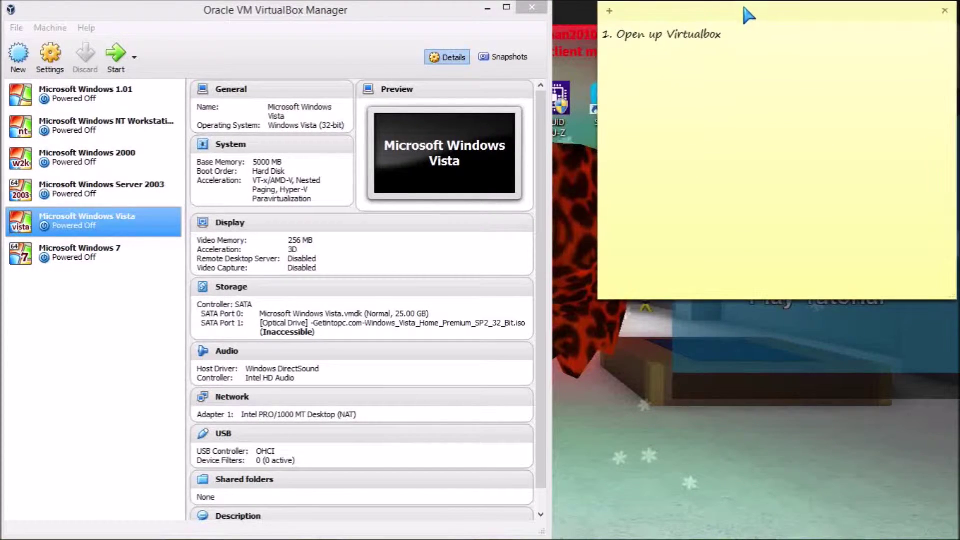
{"action": "left_click_drag", "start_coordinate": [598, 153], "coordinate": [553, 152]}
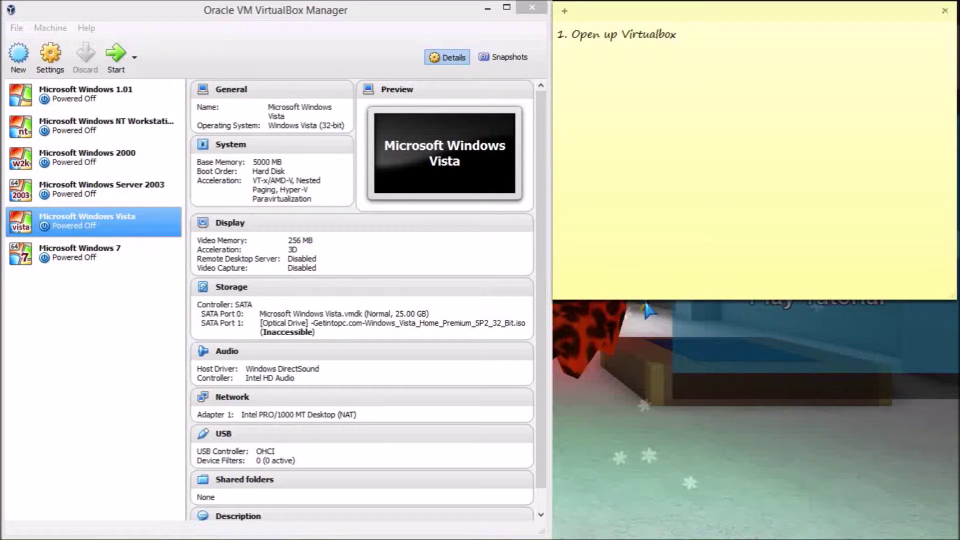
{"action": "left_click_drag", "start_coordinate": [646, 299], "coordinate": [678, 536]}
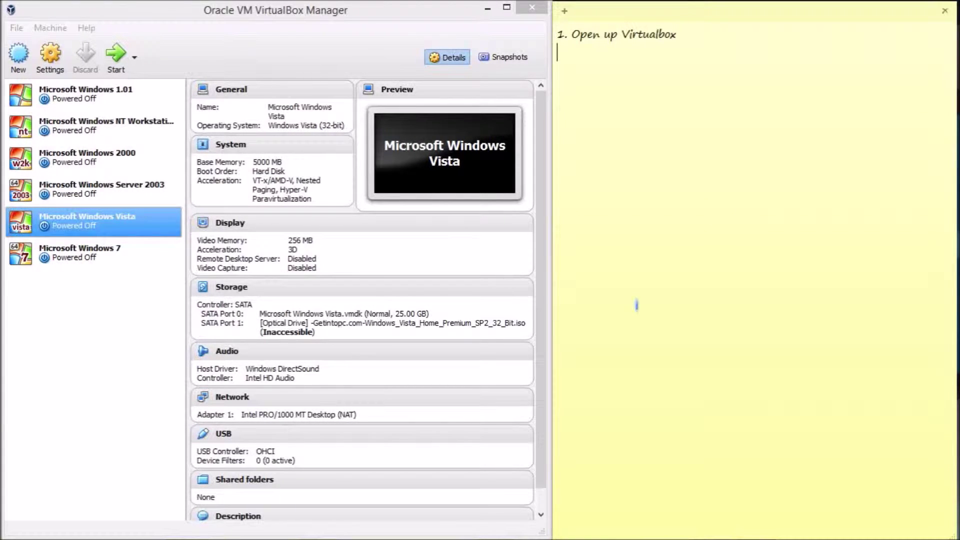
Step: Add the note line "2. Do CTRL + S to bring up settings" and start the remark "(I have to press the"
{"action": "type", "text": "Do CTRL VS to bring up st"}
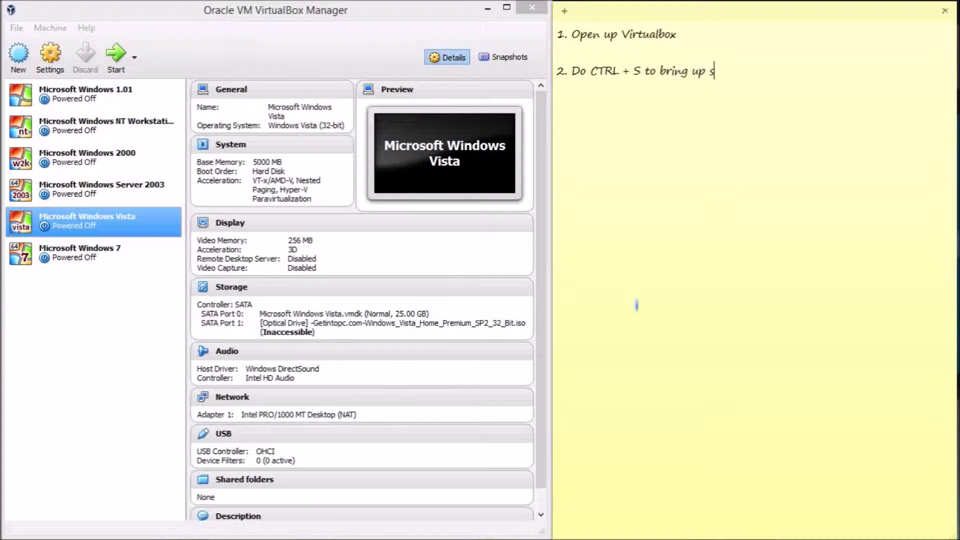
{"action": "key", "text": "BackSpace"}
{"action": "type", "text": "ettomgs"}
{"action": "key", "text": "BackSpace"}
{"action": "key", "text": "BackSpace"}
{"action": "key", "text": "BackSpace"}
{"action": "type", "text": "ings (I have to press the bu"}
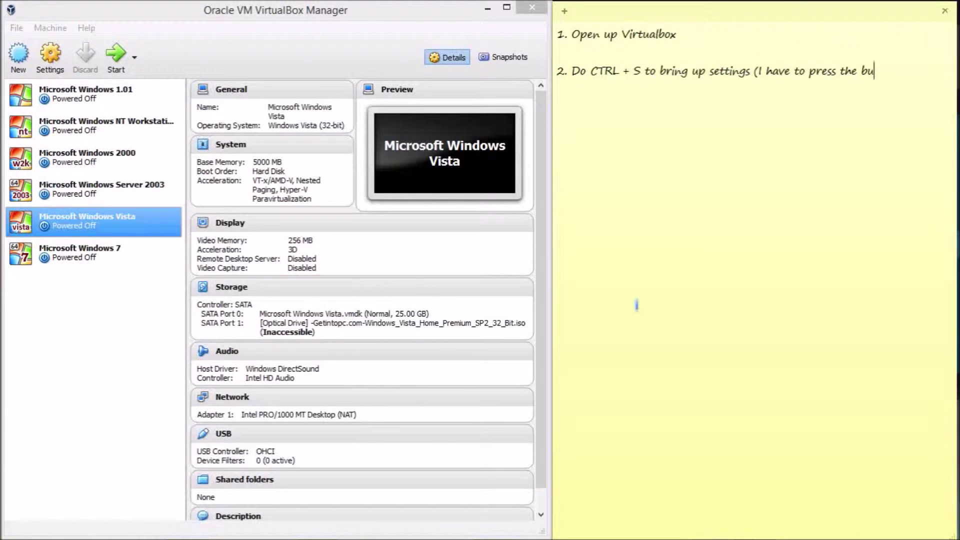
Step: Complete the remark in instruction 2 with "button because if I do CTRL + S the video will stop recording)"
{"action": "type", "text": "tton because if I do CTRL + S "}
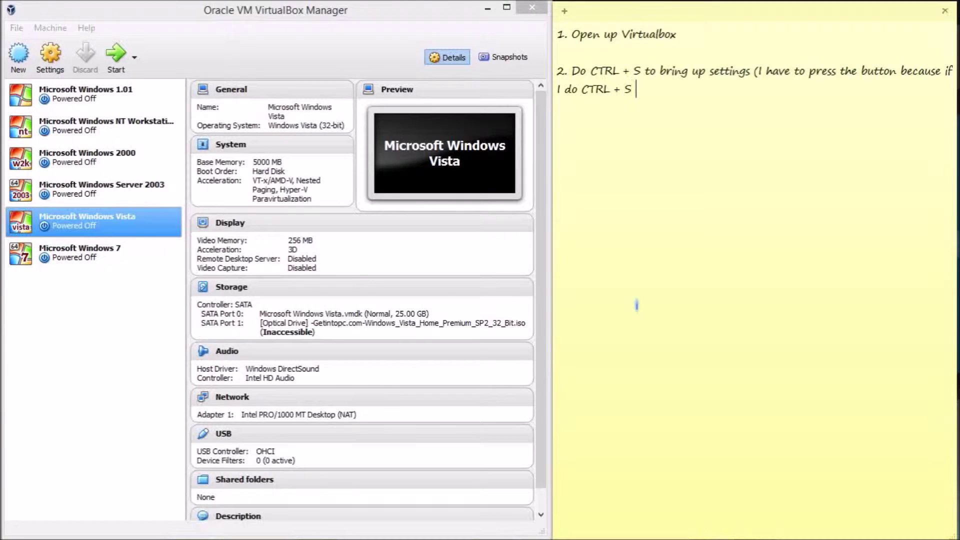
{"action": "type", "text": "the vd"}
{"action": "key", "text": "BackSpace"}
{"action": "type", "text": "ideo wil stop"}
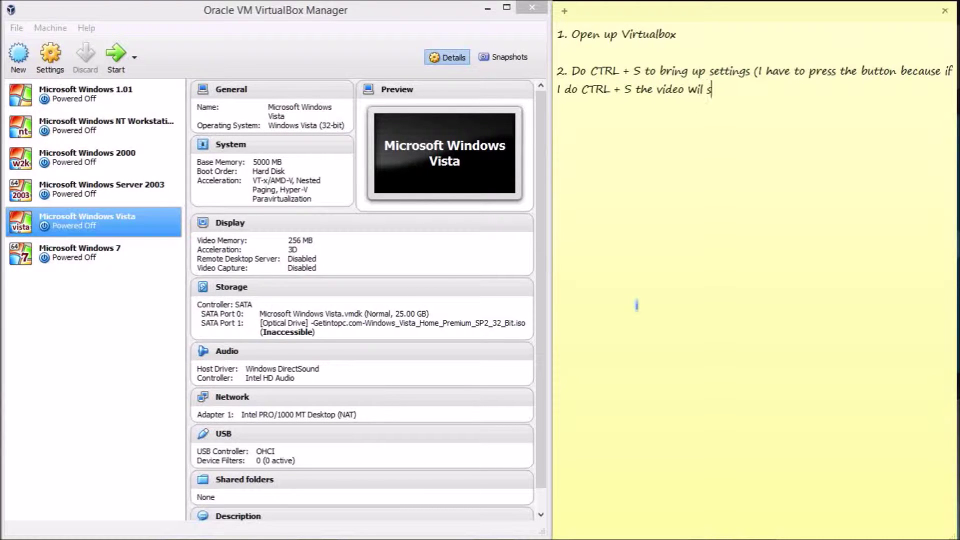
{"action": "key", "text": "BackSpace"}
{"action": "key", "text": "BackSpace"}
{"action": "key", "text": "BackSpace"}
{"action": "key", "text": "BackSpace"}
{"action": "key", "text": "BackSpace"}
{"action": "type", "text": "l sto"}
{"action": "key", "text": "BackSpace"}
{"action": "key", "text": "BackSpace"}
{"action": "type", "text": "topr"}
{"action": "key", "text": "BackSpace"}
{"action": "type", "text": "recordig"}
{"action": "key", "text": "BackSpace"}
{"action": "type", "text": "ng"}
{"action": "key", "text": "BackSpace"}
{"action": "key", "text": "BackSpace"}
{"action": "key", "text": "BackSpace"}
{"action": "type", "text": "ing"}
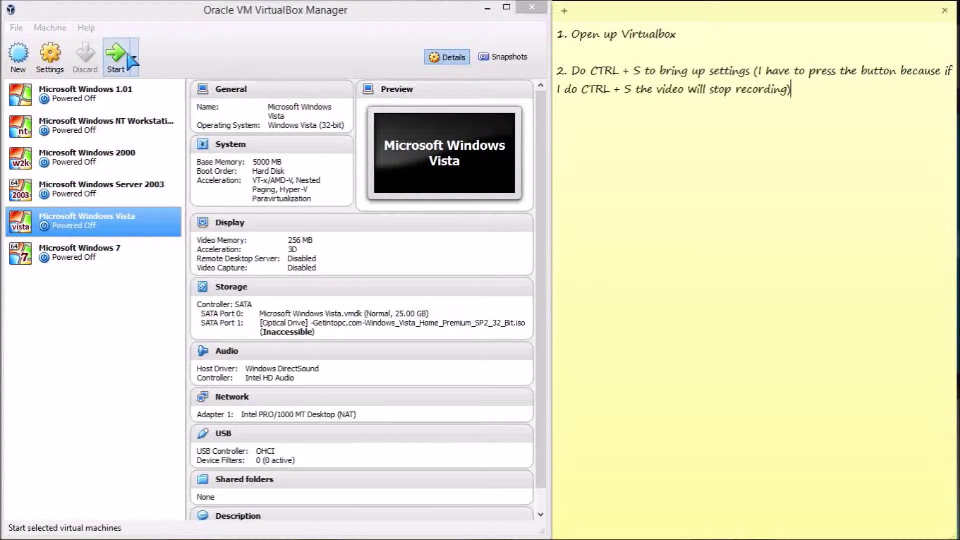
Step: Open the settings of the Microsoft Windows Vista machine and add the note line "3. Go to Storage"
{"action": "left_click", "coordinate": [64, 72]}
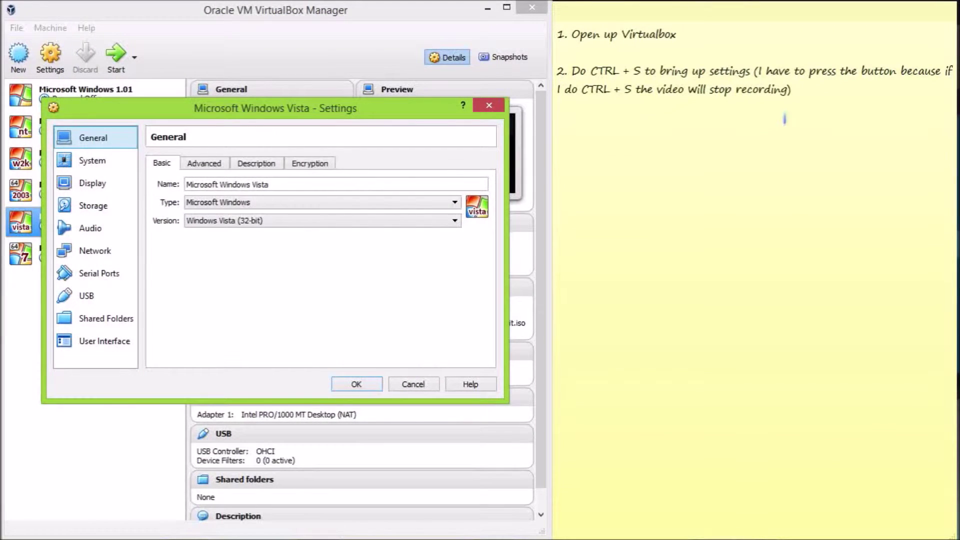
{"action": "left_click", "coordinate": [811, 106]}
{"action": "key", "text": "BackSpace"}
{"action": "key", "text": "BackSpace"}
{"action": "type", "text": "3. Go to DS"}
{"action": "key", "text": "BackSpace"}
{"action": "type", "text": "S"}
{"action": "key", "text": "BackSpace"}
{"action": "key", "text": "BackSpace"}
{"action": "type", "text": "Storage"}
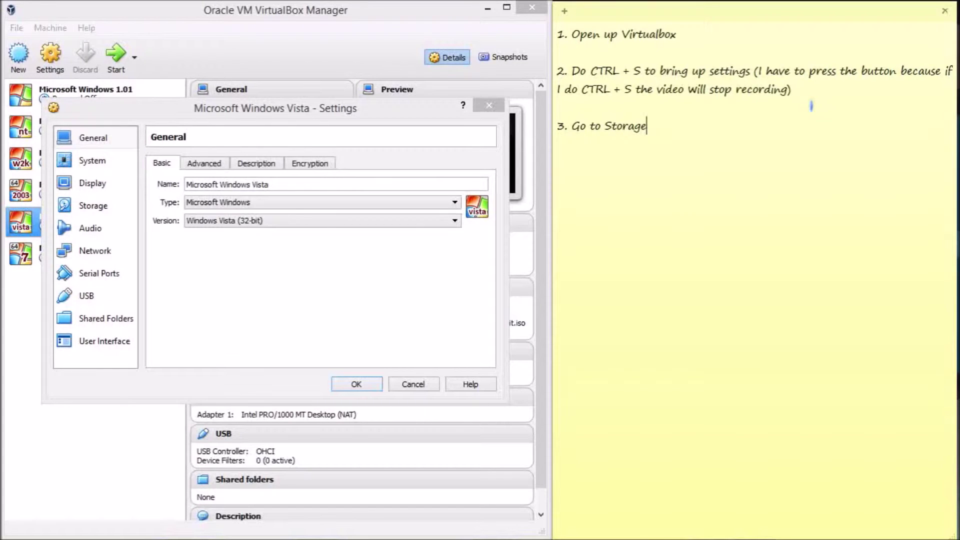
Step: Show the machine's Storage settings and add the note line "4. Click on the green thing with a plus sign"
{"action": "left_click", "coordinate": [116, 205]}
{"action": "left_click", "coordinate": [680, 131]}
{"action": "key", "text": "Return"}
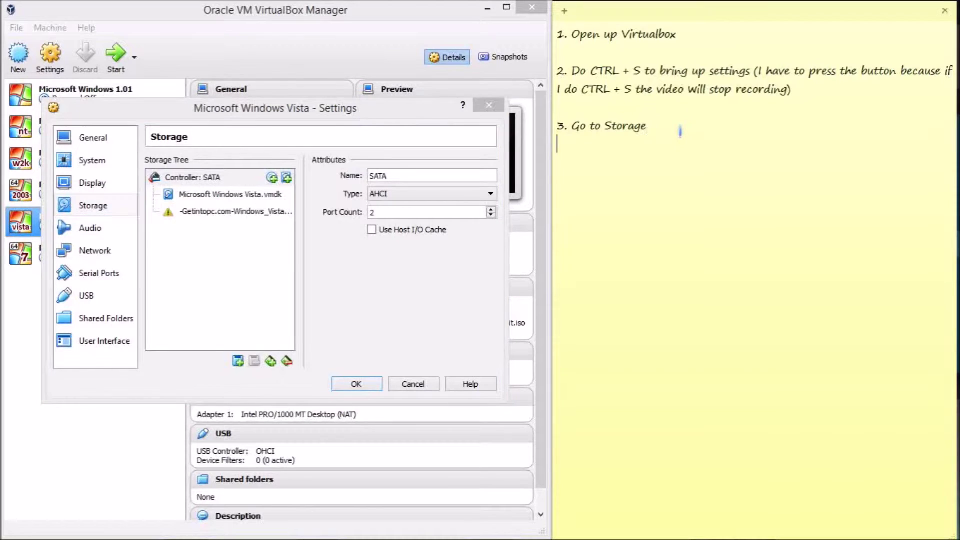
{"action": "type", "text": "Clic"}
{"action": "key", "text": "BackSpace"}
{"action": "key", "text": "BackSpace"}
{"action": "key", "text": "BackSpace"}
{"action": "type", "text": "lick oin the"}
{"action": "key", "text": "BackSpace"}
{"action": "key", "text": "BackSpace"}
{"action": "key", "text": "BackSpace"}
{"action": "key", "text": "BackSpace"}
{"action": "key", "text": "BackSpace"}
{"action": "type", "text": "n the green "}
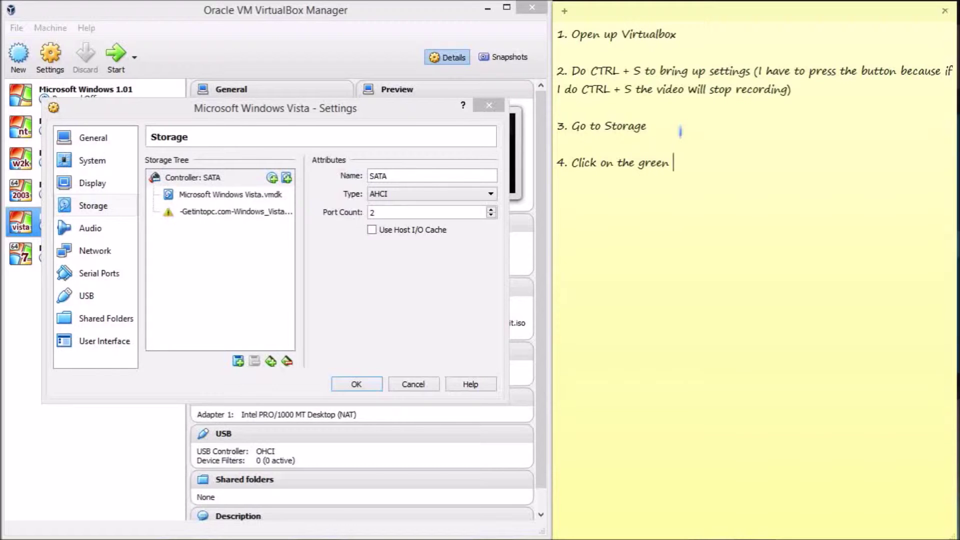
{"action": "type", "text": "thing with as"}
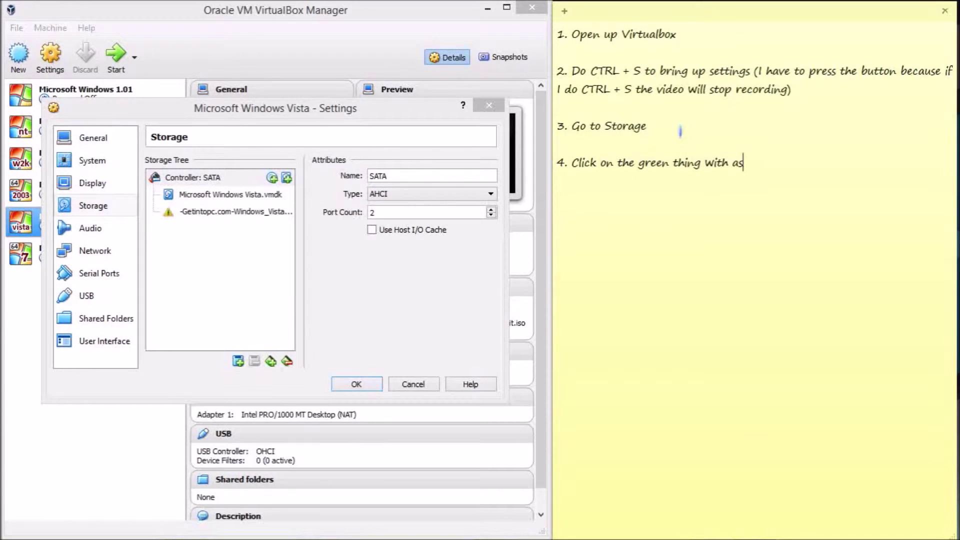
{"action": "key", "text": "BackSpace"}
{"action": "type", "text": " plus sign"}
Step: Show the available controller types and add the note line "5. Click on Add Floppy Controller"
{"action": "left_click", "coordinate": [271, 361]}
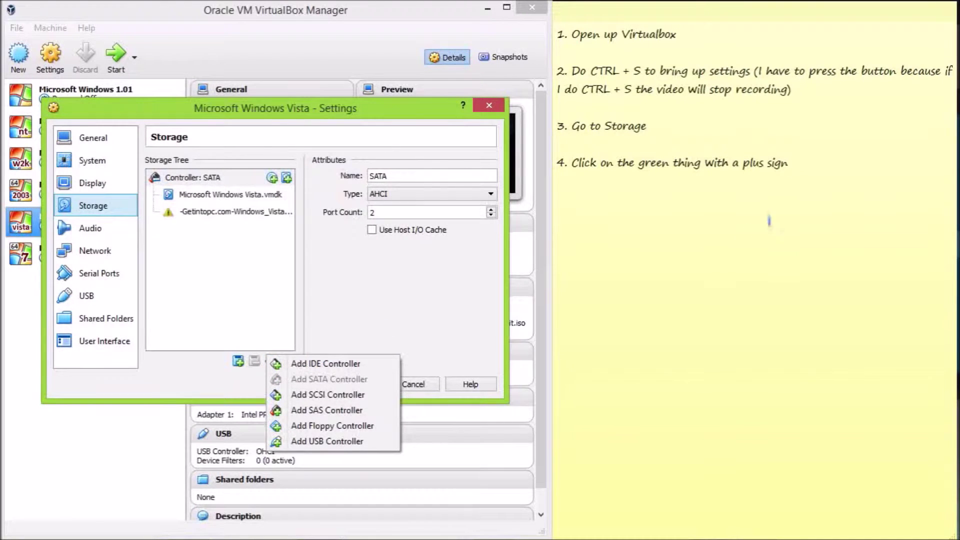
{"action": "left_click", "coordinate": [792, 204]}
{"action": "key", "text": "Return"}
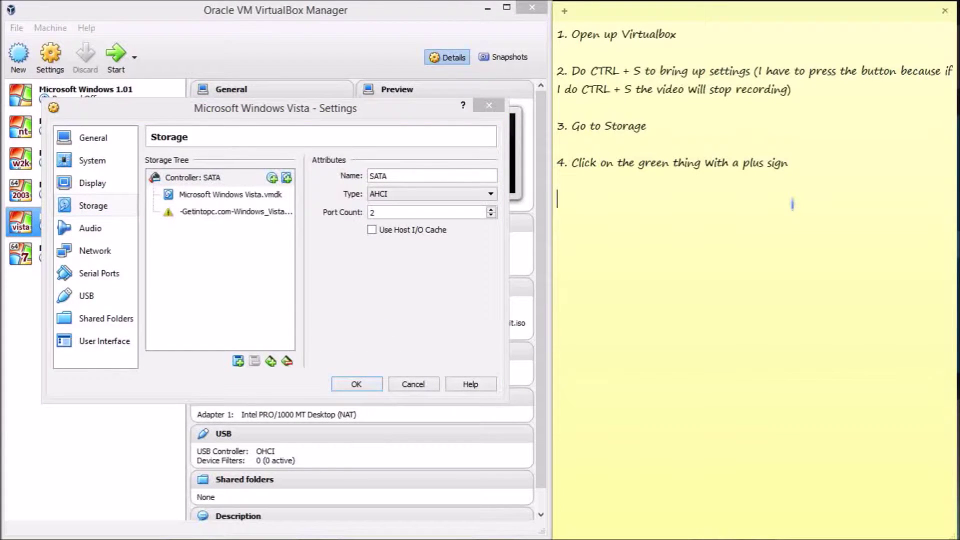
{"action": "type", "text": "5. Click on Add Floppy Controller"}
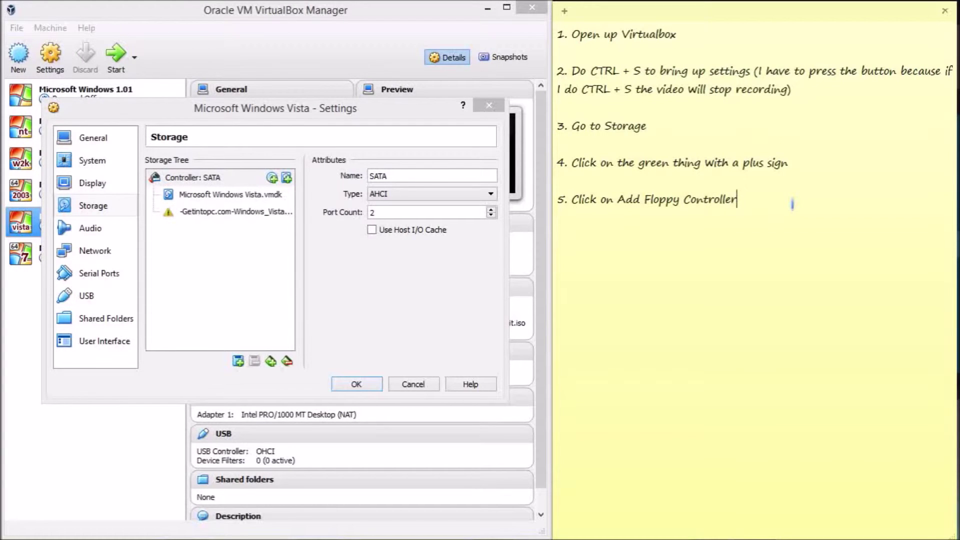
Step: Add a floppy controller to the Windows Vista machine's storage tree
{"action": "left_click", "coordinate": [286, 361]}
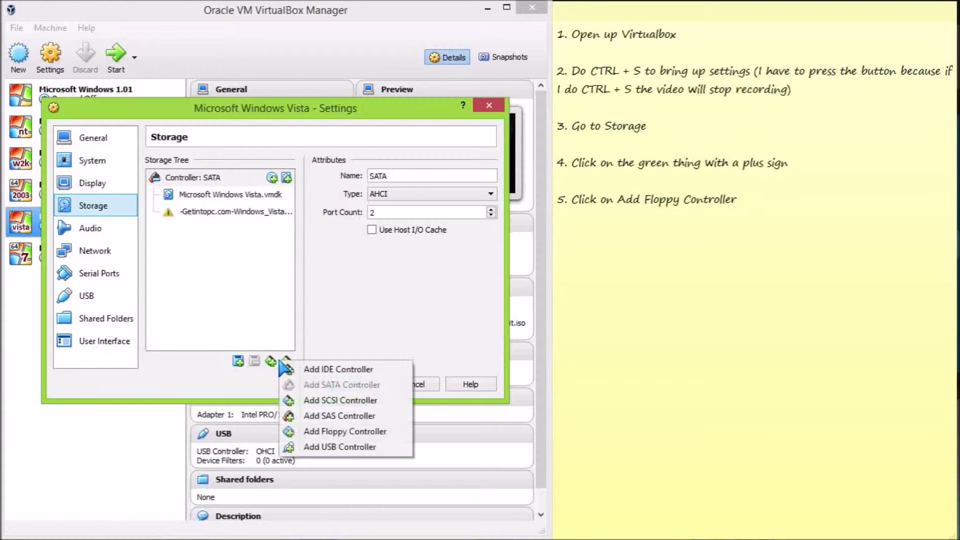
{"action": "left_click", "coordinate": [310, 430]}
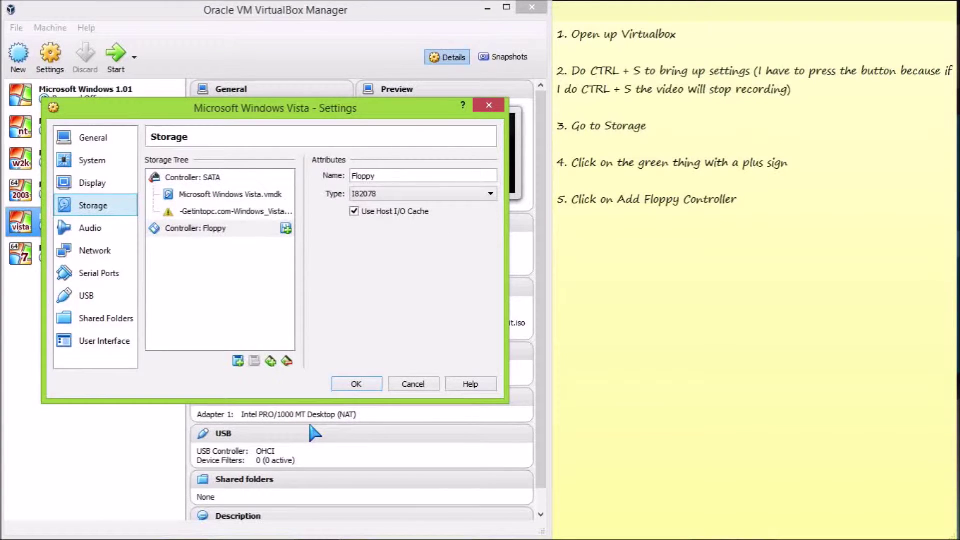
Step: Add the note line "6. Click on the Floppy icon to insert the hardware"
{"action": "left_click", "coordinate": [747, 223]}
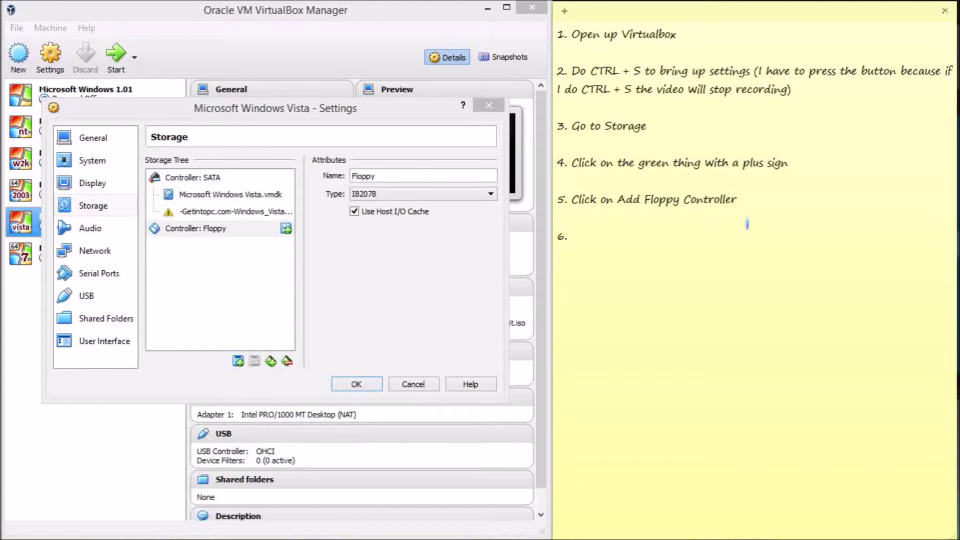
{"action": "type", "text": "6. Click on the Floppy icon"}
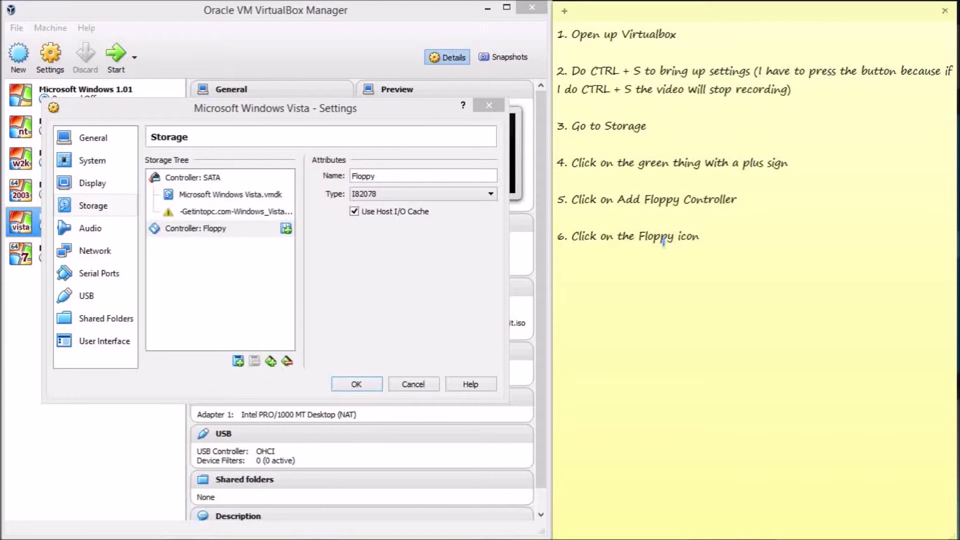
{"action": "type", "text": " to insert the ha"}
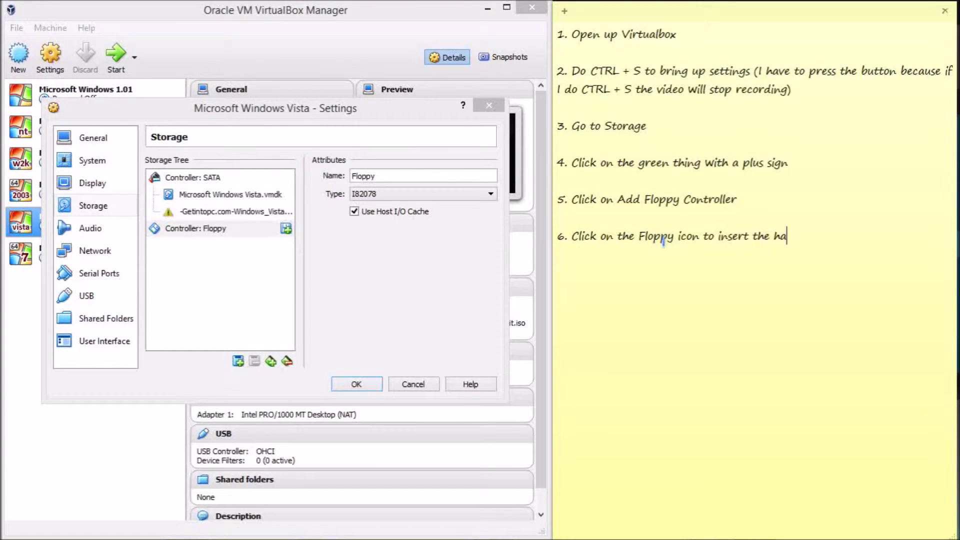
{"action": "type", "text": "rdware"}
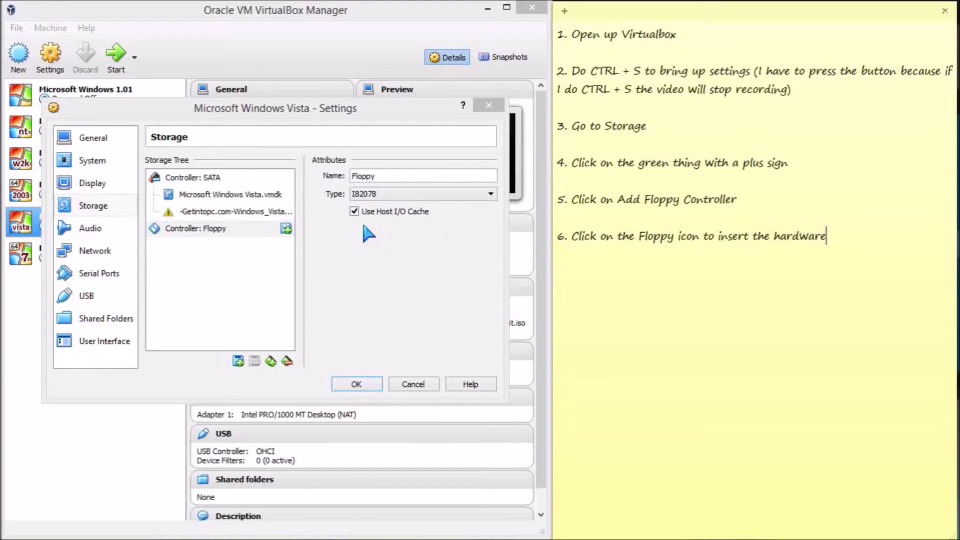
Step: Start adding a floppy drive and add the note line "7. If you have a Floppy drive, click on Choose disk and choose Drive A"
{"action": "left_click", "coordinate": [286, 229]}
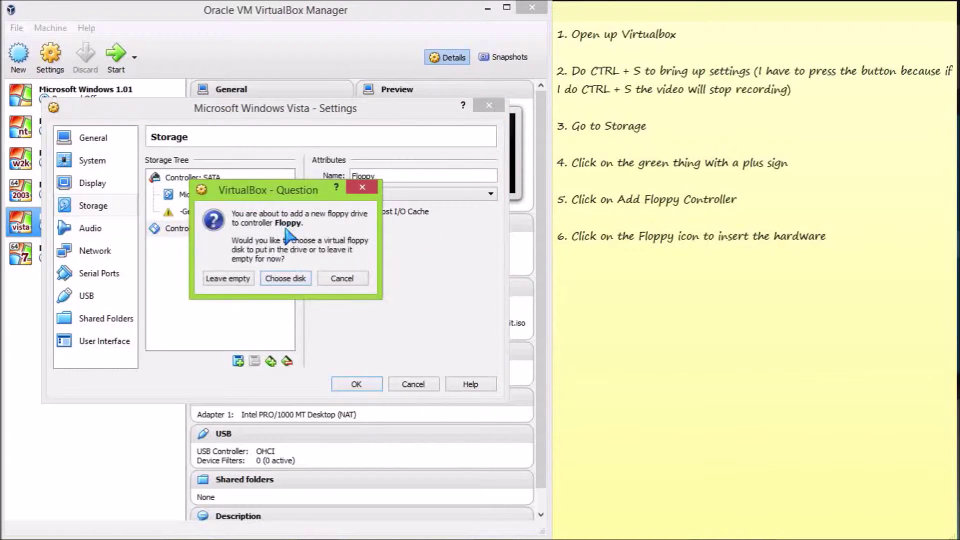
{"action": "left_click", "coordinate": [841, 249]}
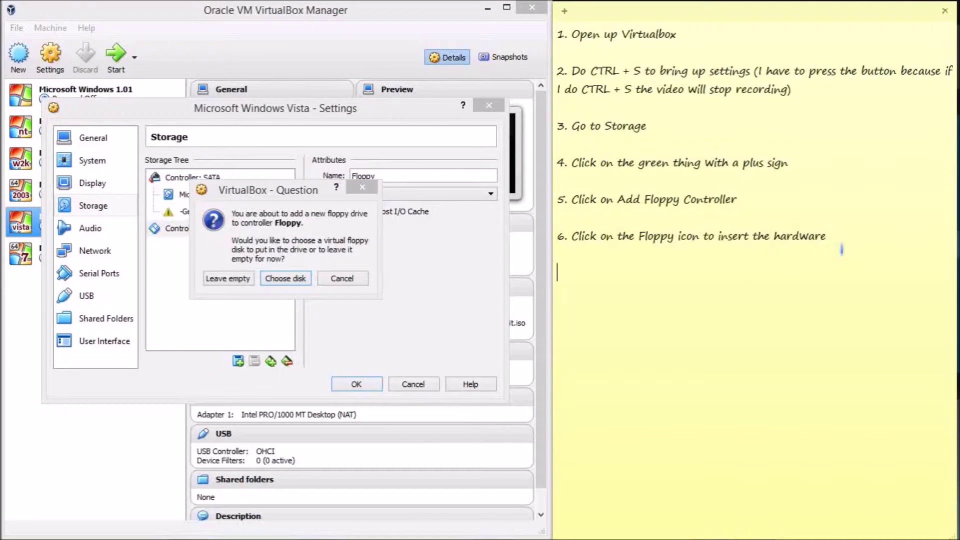
{"action": "type", "text": "7. If yoyu"}
{"action": "key", "text": "BackSpace"}
{"action": "key", "text": "BackSpace"}
{"action": "type", "text": "u hs"}
{"action": "key", "text": "BackSpace"}
{"action": "type", "text": "ave a Flo"}
{"action": "key", "text": "BackSpace"}
{"action": "type", "text": "ppy "}
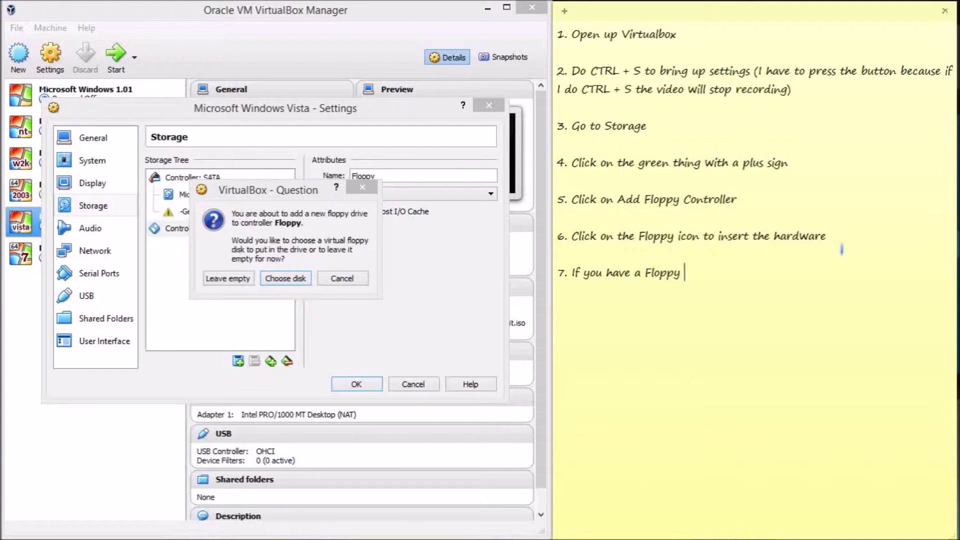
{"action": "type", "text": "drive, click on Choose disk and click on"}
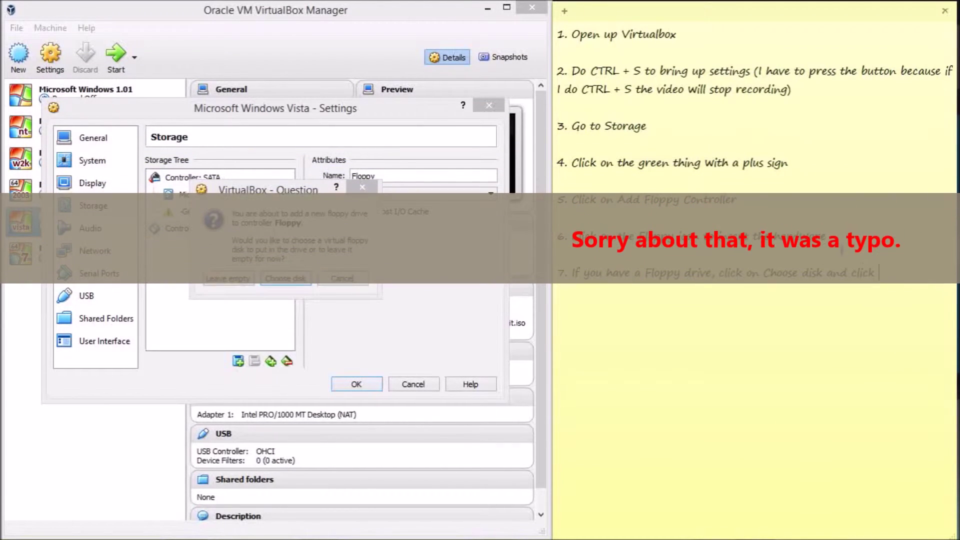
{"action": "key", "text": "BackSpace"}
{"action": "key", "text": "BackSpace"}
{"action": "key", "text": "BackSpace"}
{"action": "key", "text": "BackSpace"}
{"action": "key", "text": "BackSpace"}
{"action": "key", "text": "BackSpace"}
{"action": "type", "text": "choose dr"}
{"action": "key", "text": "BackSpace"}
{"action": "key", "text": "BackSpace"}
{"action": "type", "text": "Drive"}
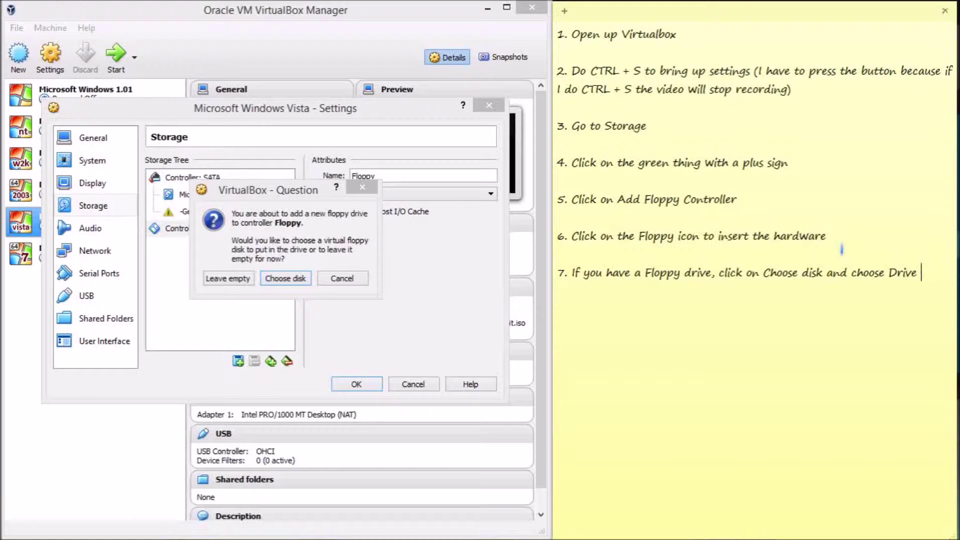
{"action": "type", "text": " A"}
Step: Add the note line "If you don't have one like me, choose Leave empty" and leave the new floppy drive empty
{"action": "type", "text": "If you don';t"}
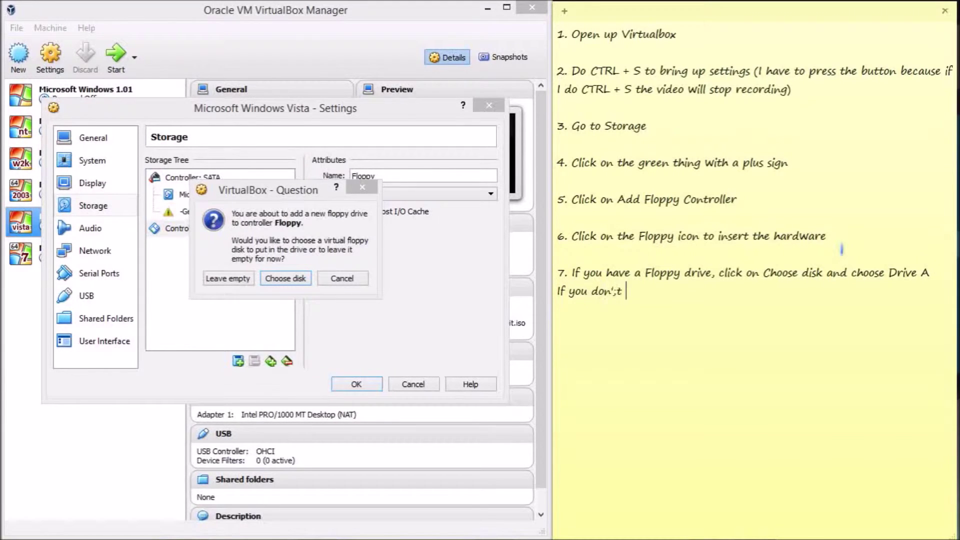
{"action": "type", "text": " have one like me"}
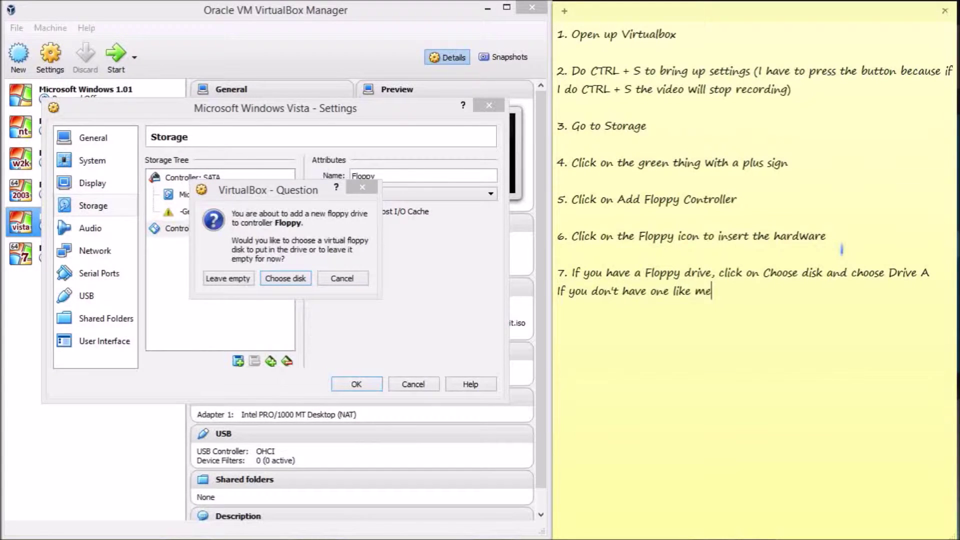
{"action": "type", "text": ", choose Leave empty"}
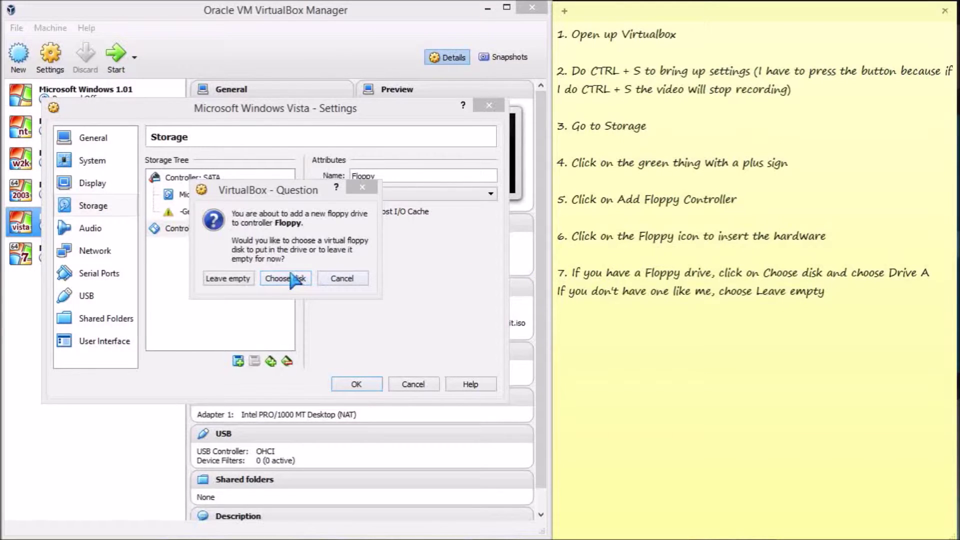
{"action": "left_click", "coordinate": [228, 278]}
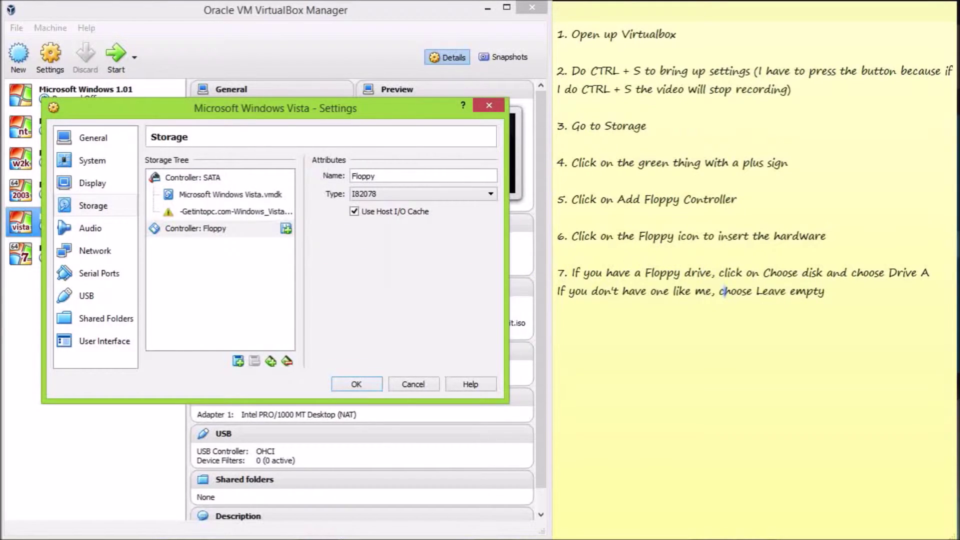
Step: Add the note line "8. Click OK" and save the virtual machine's settings
{"action": "left_click", "coordinate": [862, 293]}
{"action": "key", "text": "Return"}
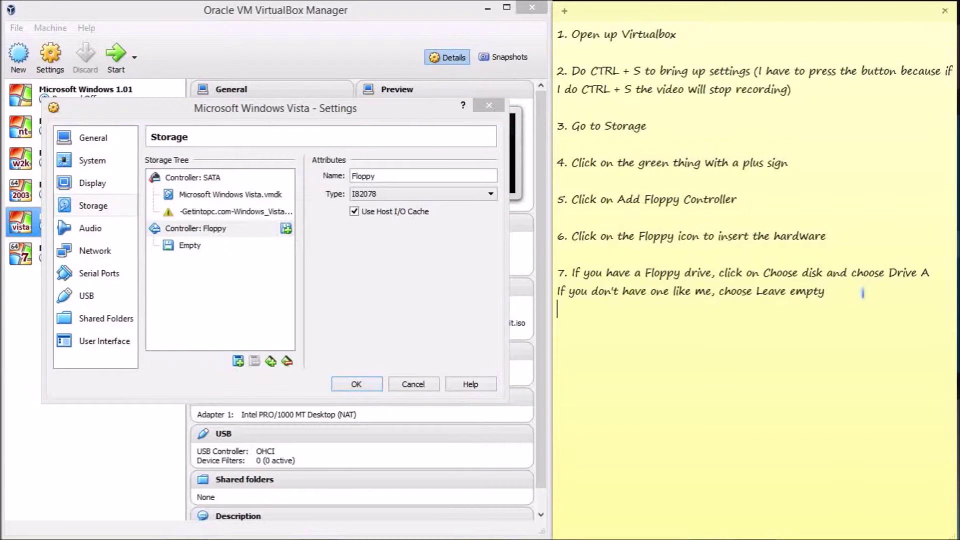
{"action": "type", "text": "8. Click OK"}
{"action": "left_click", "coordinate": [361, 385]}
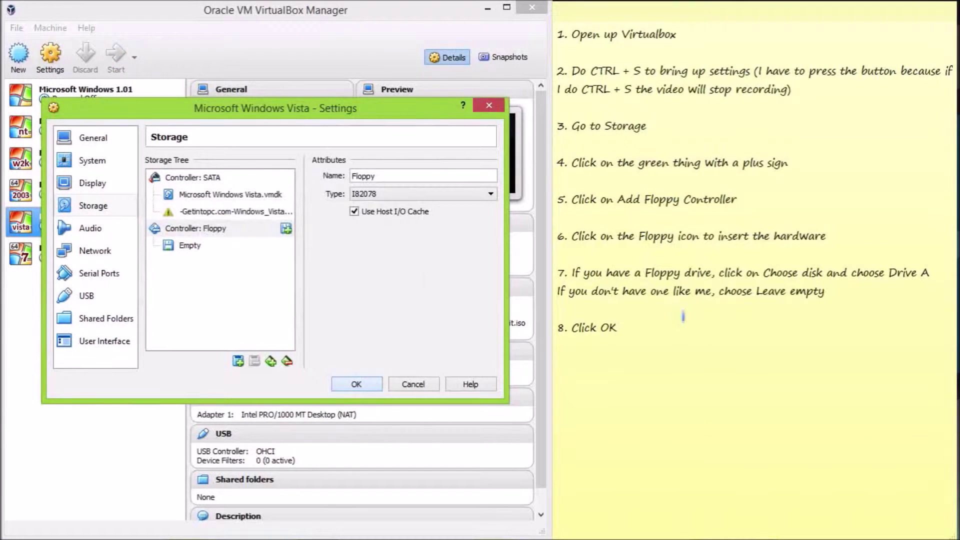
Step: Add the note line "9. Power up your VM (Virtual Machine)"
{"action": "left_click", "coordinate": [644, 338]}
{"action": "type", "text": "9. Power up your VM"}
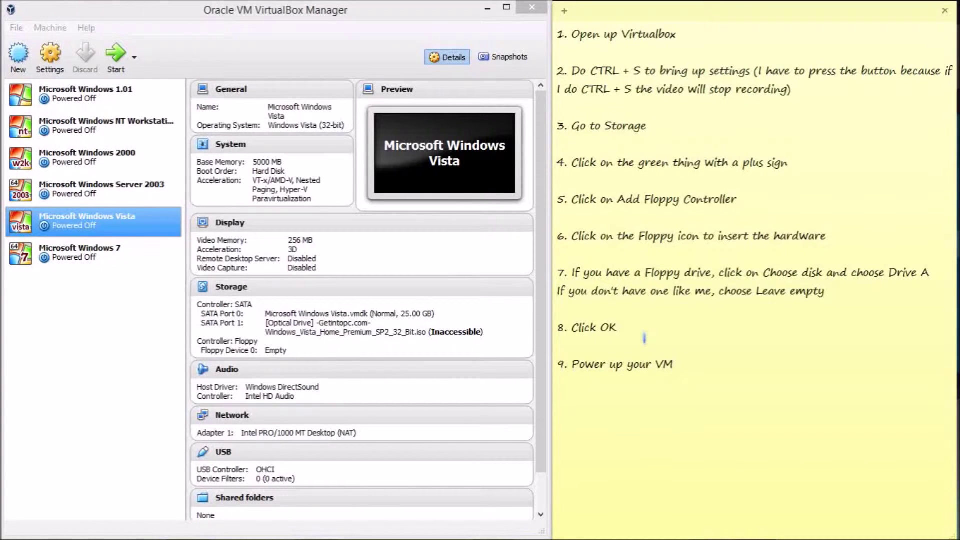
{"action": "type", "text": " (virtual"}
{"action": "key", "text": "BackSpace"}
{"action": "key", "text": "BackSpace"}
{"action": "key", "text": "BackSpace"}
{"action": "key", "text": "BackSpace"}
{"action": "key", "text": "BackSpace"}
{"action": "key", "text": "BackSpace"}
{"action": "key", "text": "BackSpace"}
{"action": "key", "text": "BackSpace"}
{"action": "type", "text": "Virtual Machine"}
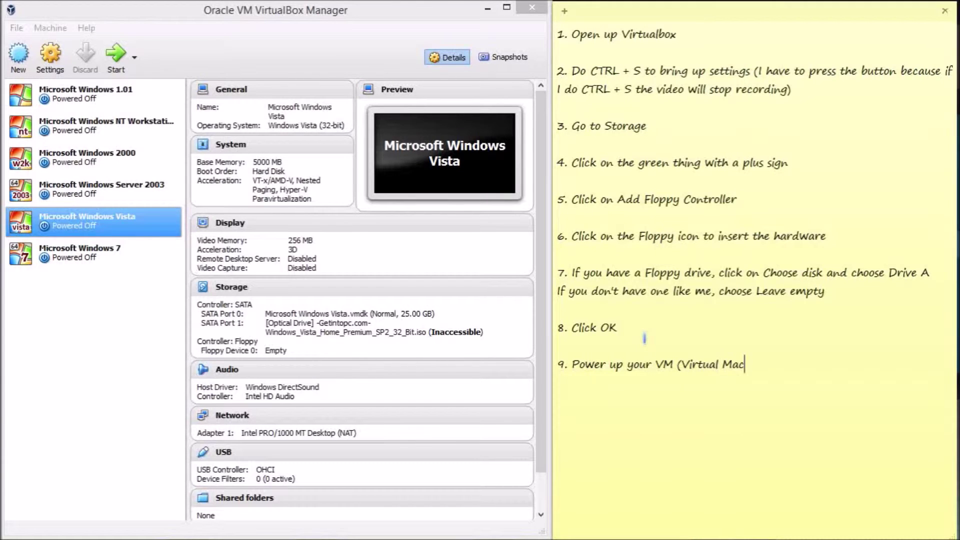
{"action": "type", "text": ")"}
Step: Start the Windows Vista virtual machine, accepting the warning, and take it out of full screen
{"action": "left_click", "coordinate": [119, 69]}
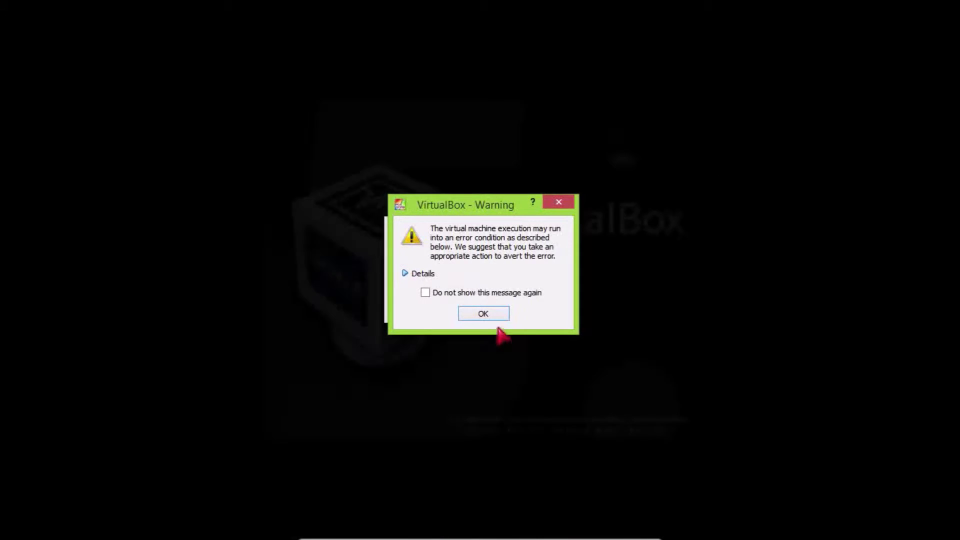
{"action": "left_click", "coordinate": [486, 315]}
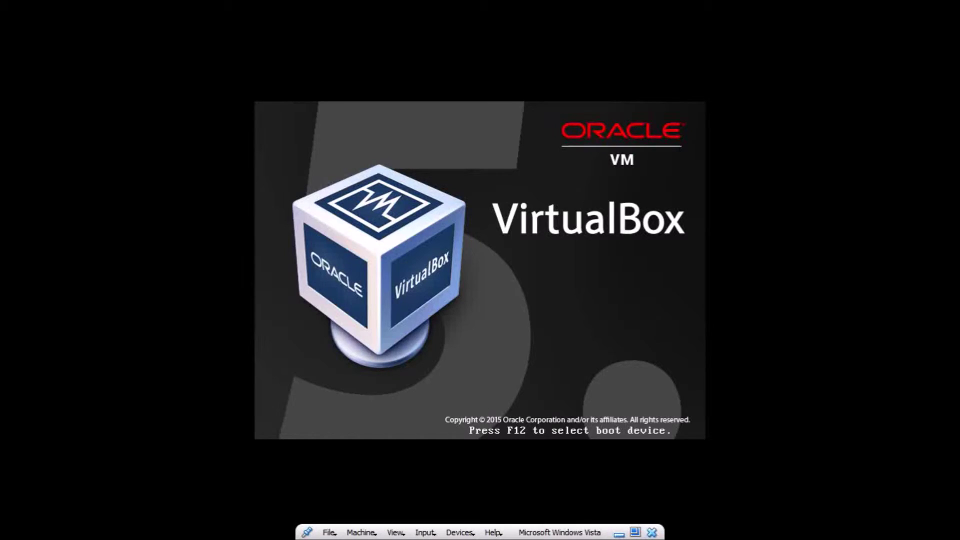
{"action": "left_click", "coordinate": [618, 533]}
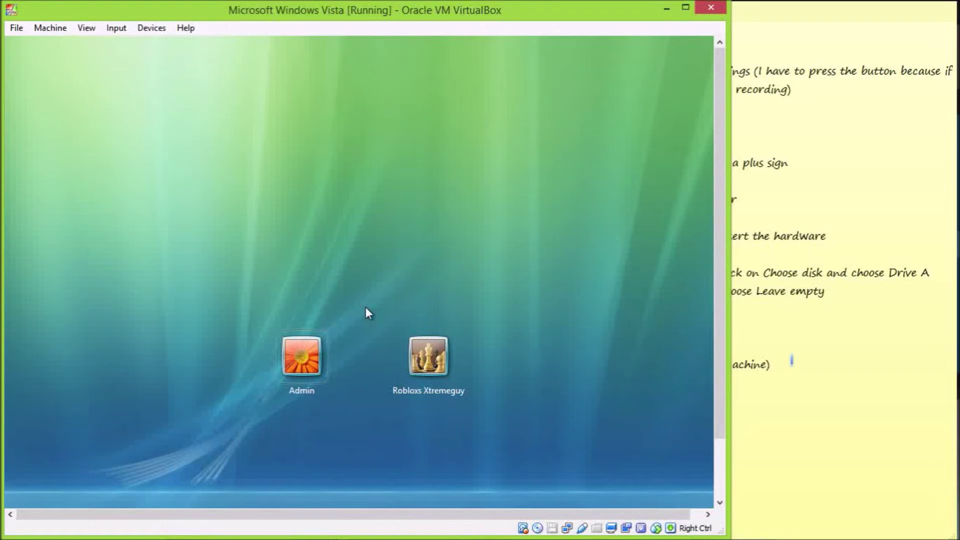
Step: Add the note line "10. Log in" and log in to the Vista account with the chess picture using its account password
{"action": "left_click", "coordinate": [809, 385]}
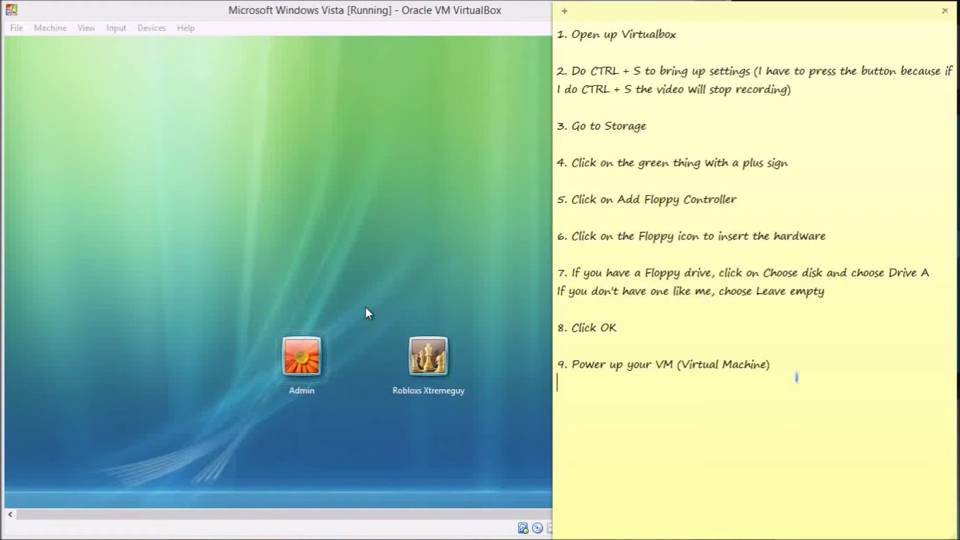
{"action": "type", "text": "10. Log in"}
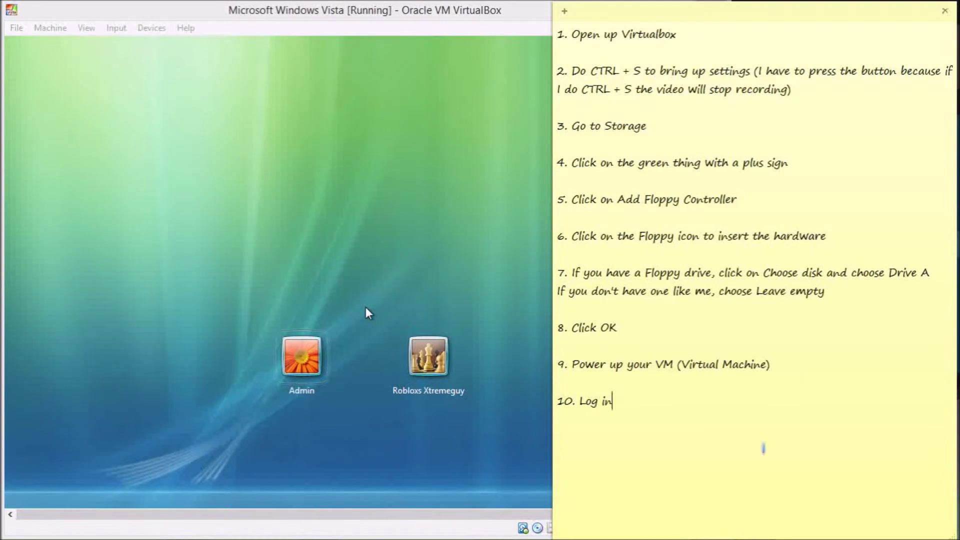
{"action": "left_click", "coordinate": [523, 413]}
{"action": "left_click", "coordinate": [455, 377]}
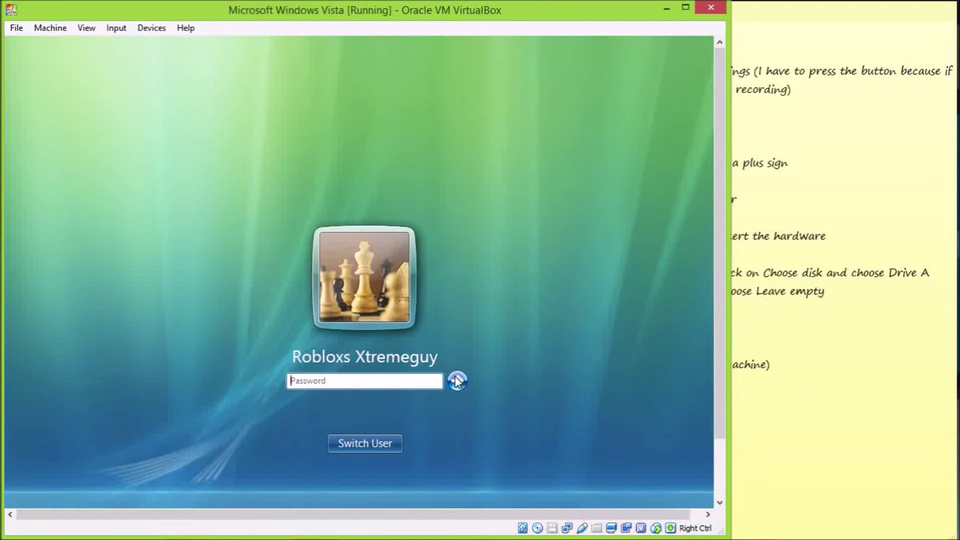
{"action": "type", "text": "••••••••••"}
{"action": "key", "text": "Return"}
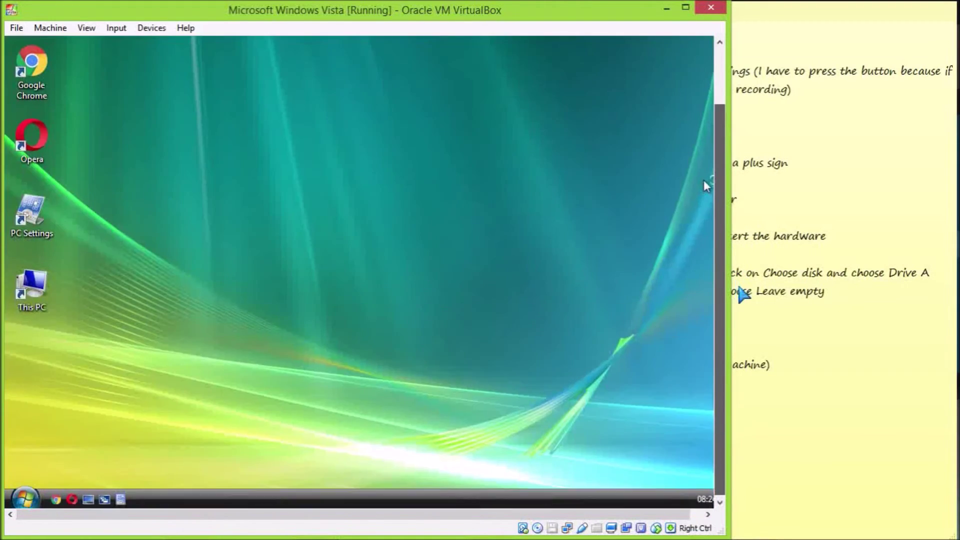
Step: Add the note line "11. It installs the drive"
{"action": "left_click", "coordinate": [787, 391]}
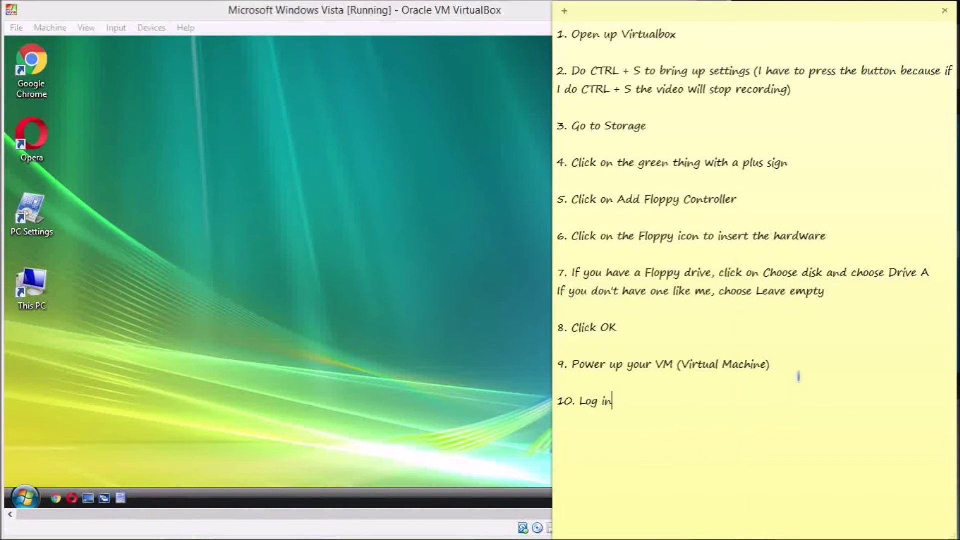
{"action": "type", "text": "11. W"}
{"action": "key", "text": "BackSpace"}
{"action": "key", "text": "BackSpace"}
{"action": "type", "text": "I"}
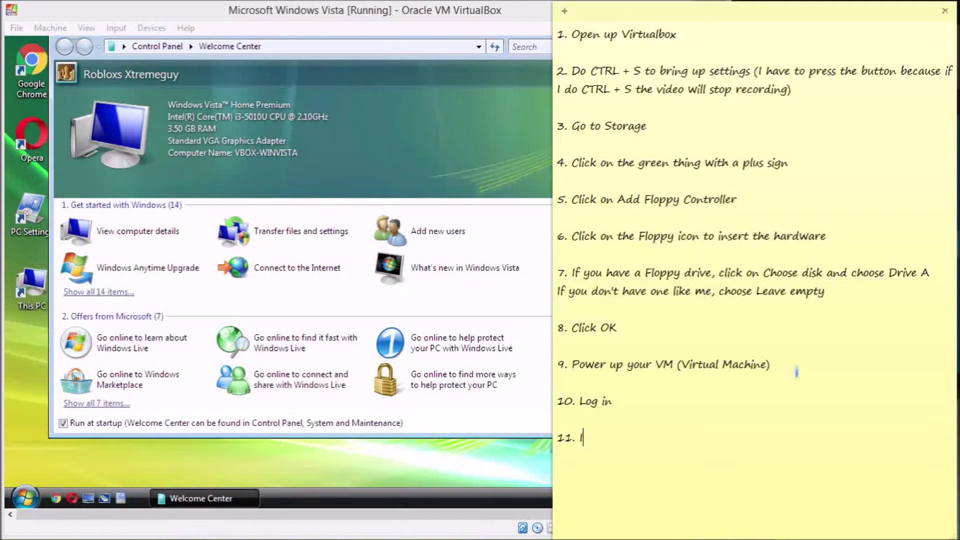
{"action": "type", "text": "t installs the drive"}
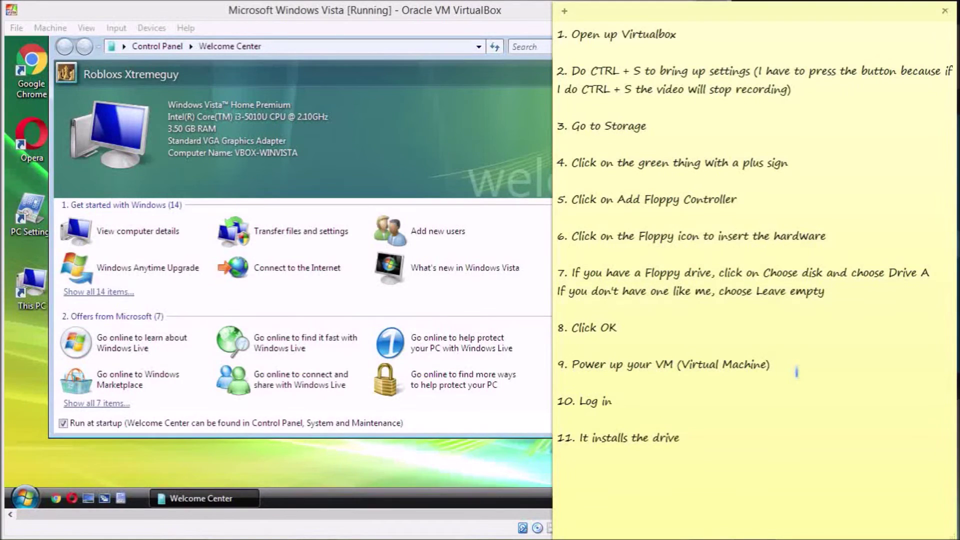
Step: View the drives in Vista's Computer window and close the virtual machine by sending the shutdown signal
{"action": "left_click", "coordinate": [494, 454]}
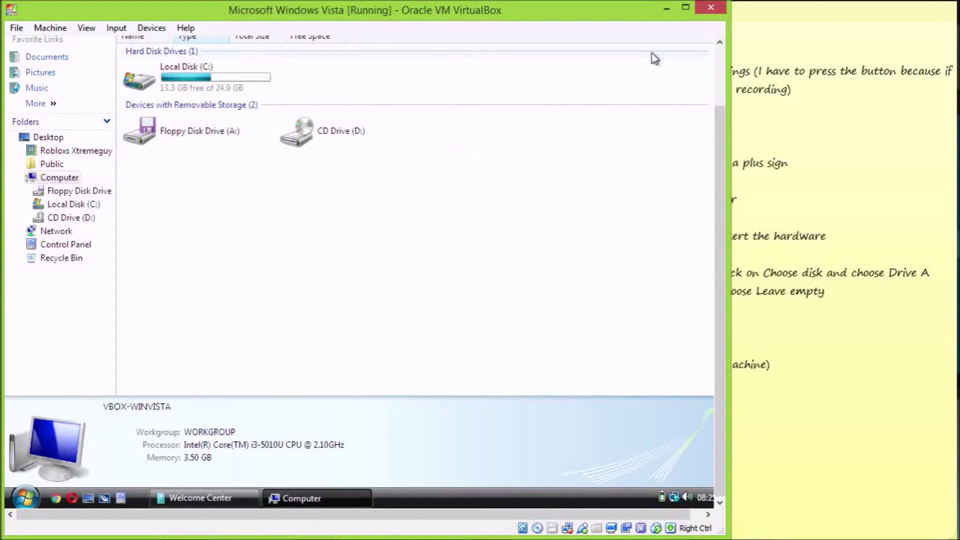
{"action": "left_click", "coordinate": [704, 10]}
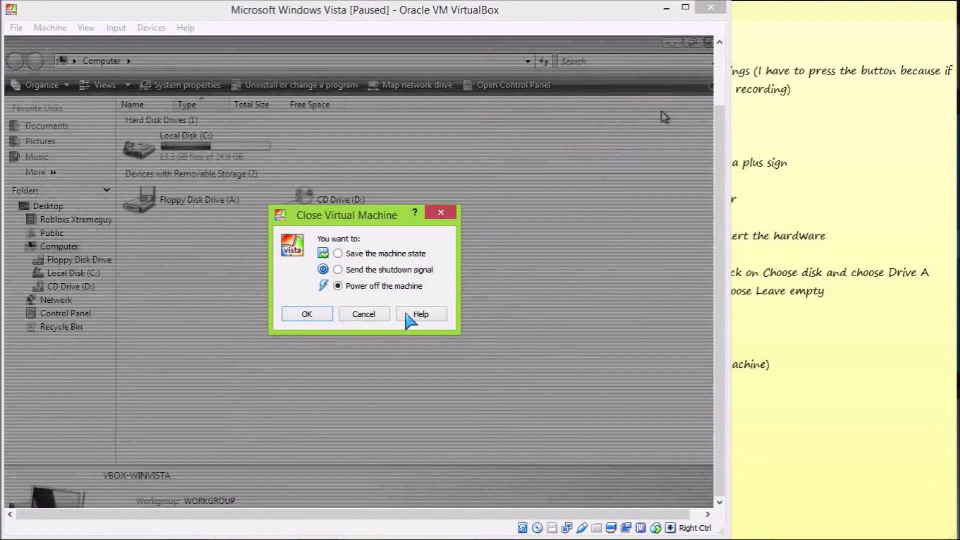
{"action": "left_click", "coordinate": [338, 270]}
{"action": "left_click", "coordinate": [326, 312]}
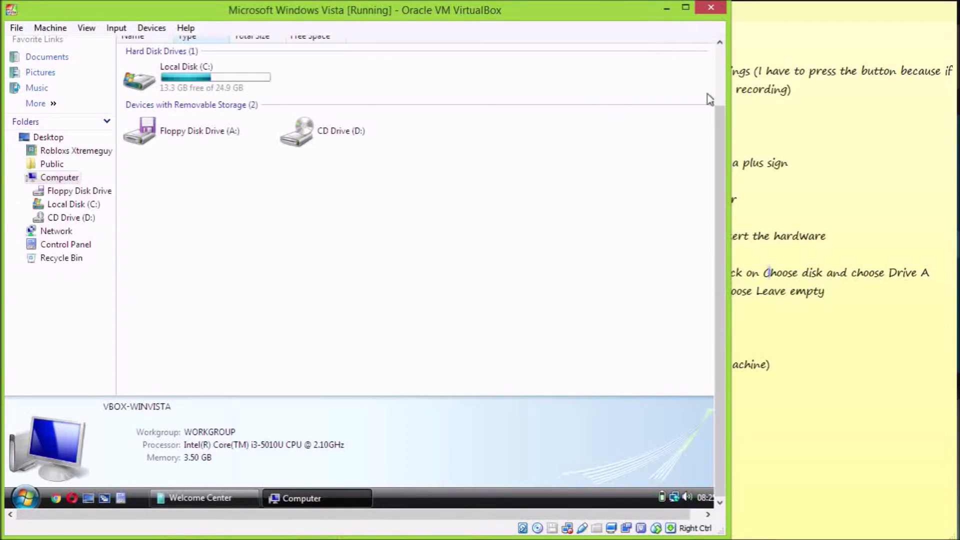
Step: Add the closing note line "So thanks for watching Youtube and hope this helped you. Bye!"
{"action": "left_click", "coordinate": [803, 378]}
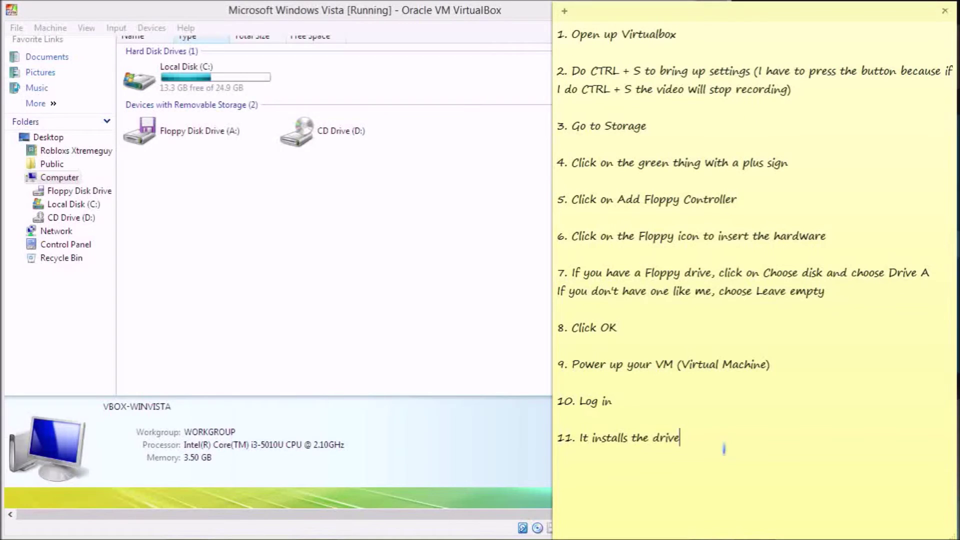
{"action": "type", "text": "So t"}
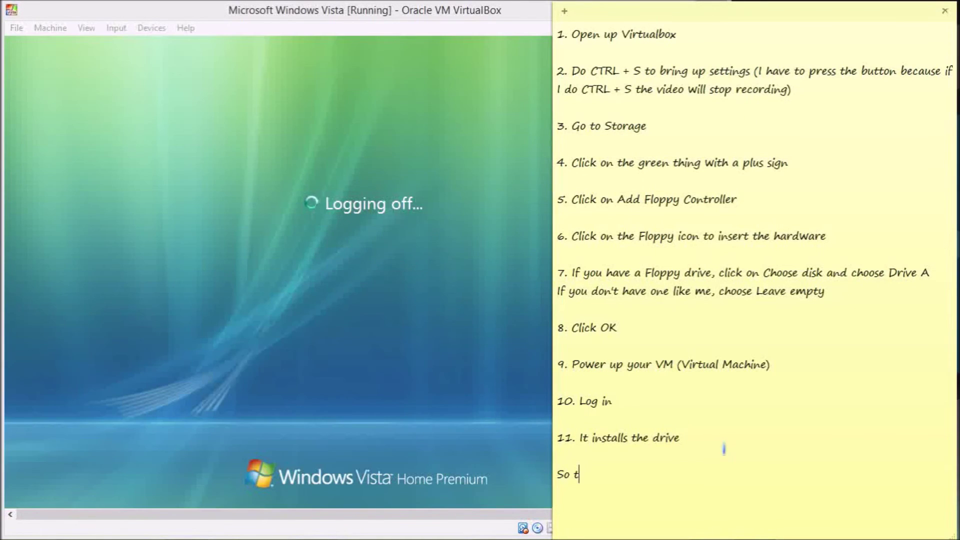
{"action": "type", "text": "ha"}
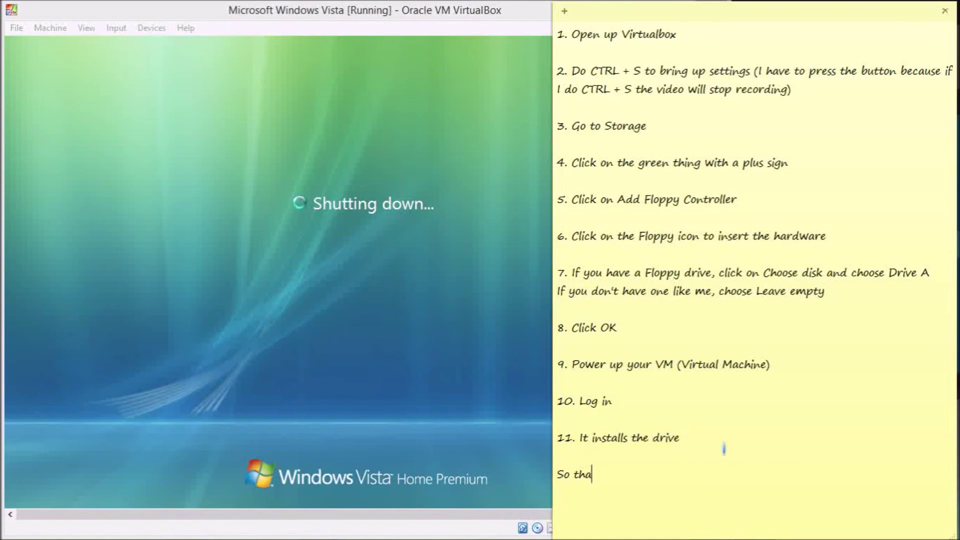
{"action": "type", "text": "nks for wa"}
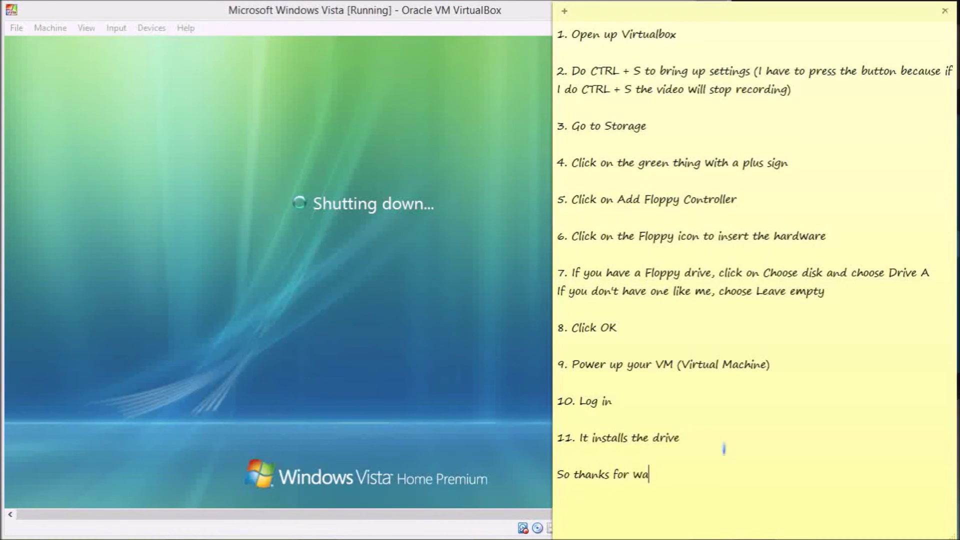
{"action": "type", "text": "tching Yout"}
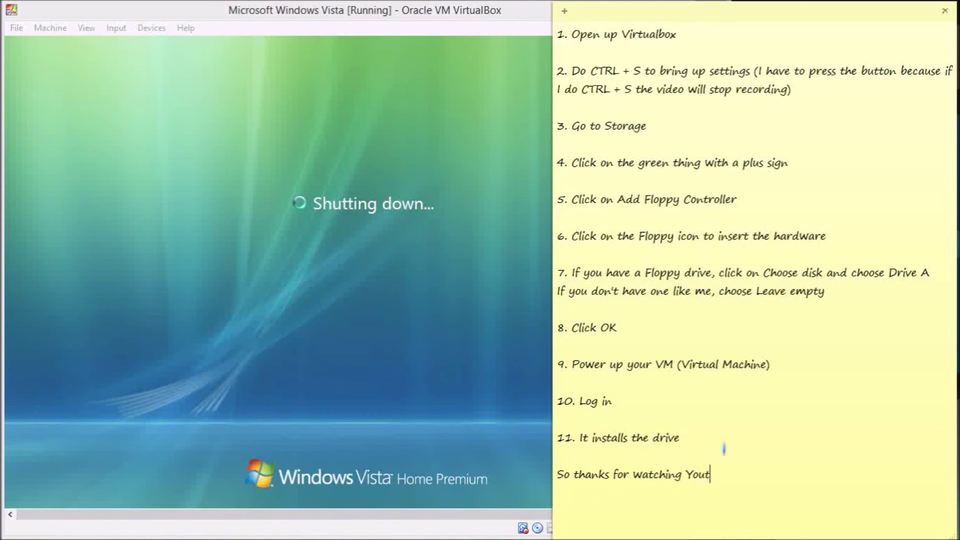
{"action": "type", "text": "ube and hope this helped y"}
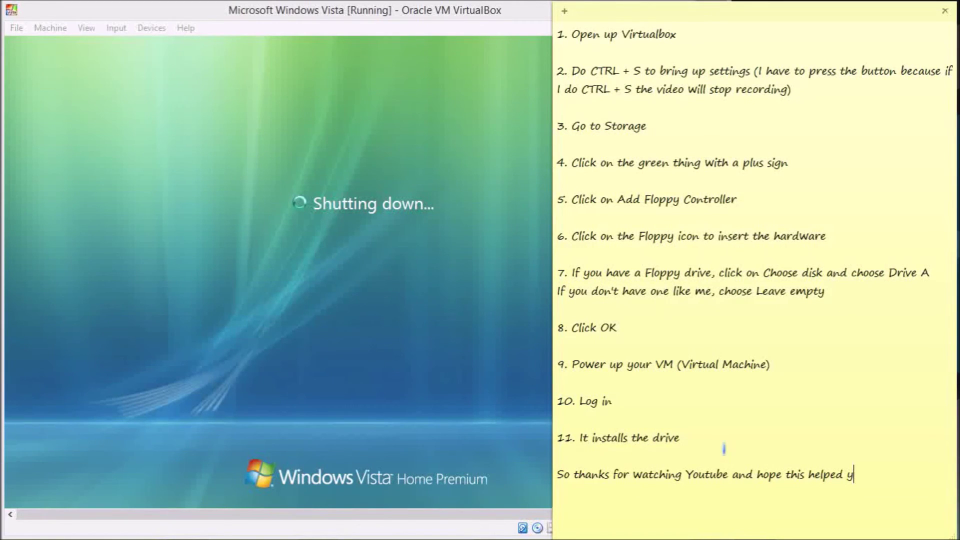
{"action": "type", "text": "ou. Bye!"}
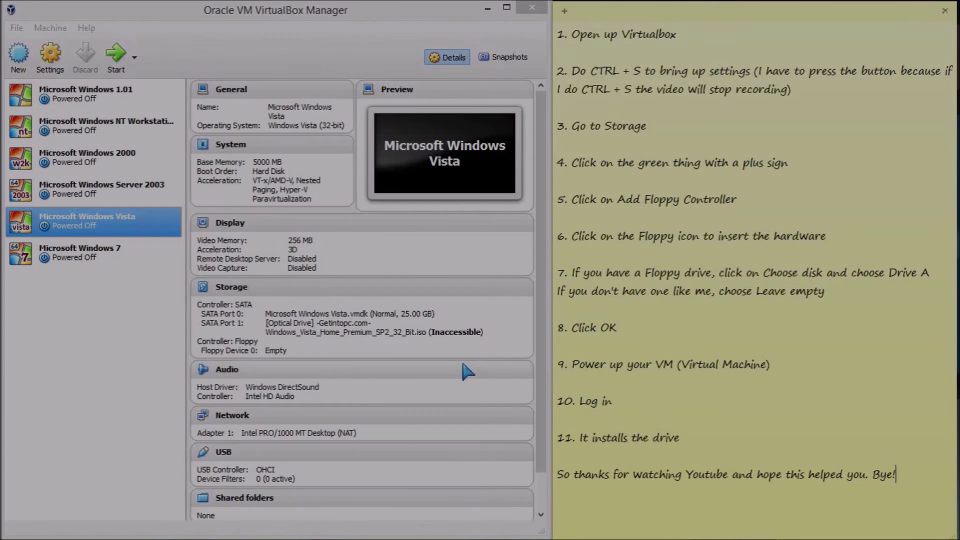